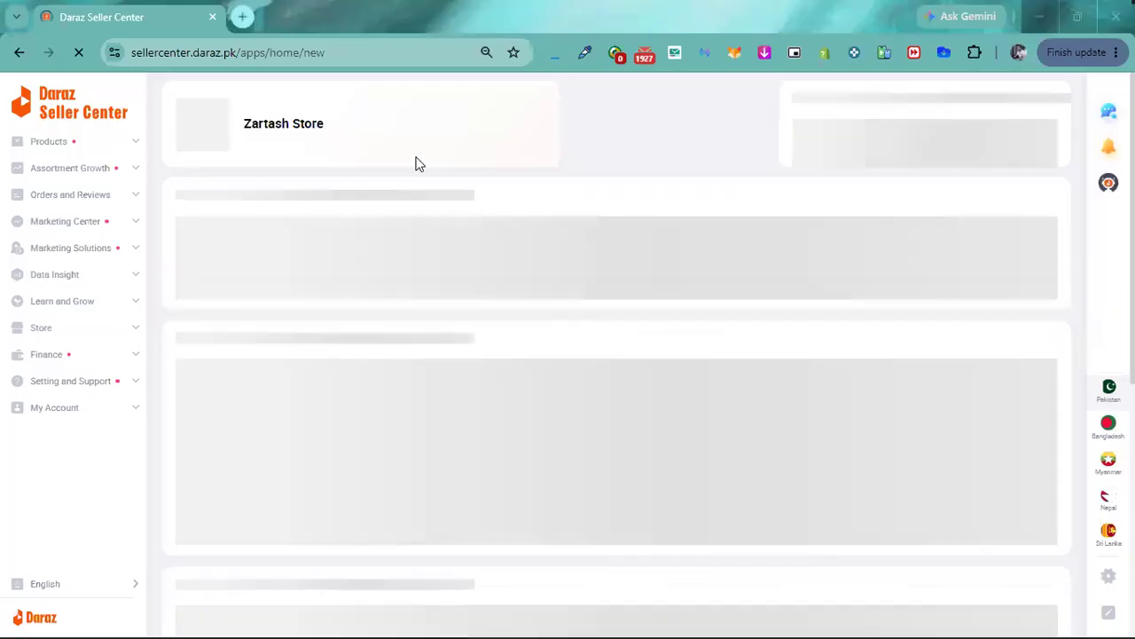
Step: Open the Store Decoration page of the seller account
{"action": "scroll", "coordinate": [497, 278], "scroll_direction": "down", "scroll_amount": 2}
{"action": "scroll", "coordinate": [497, 280], "scroll_direction": "up", "scroll_amount": 1}
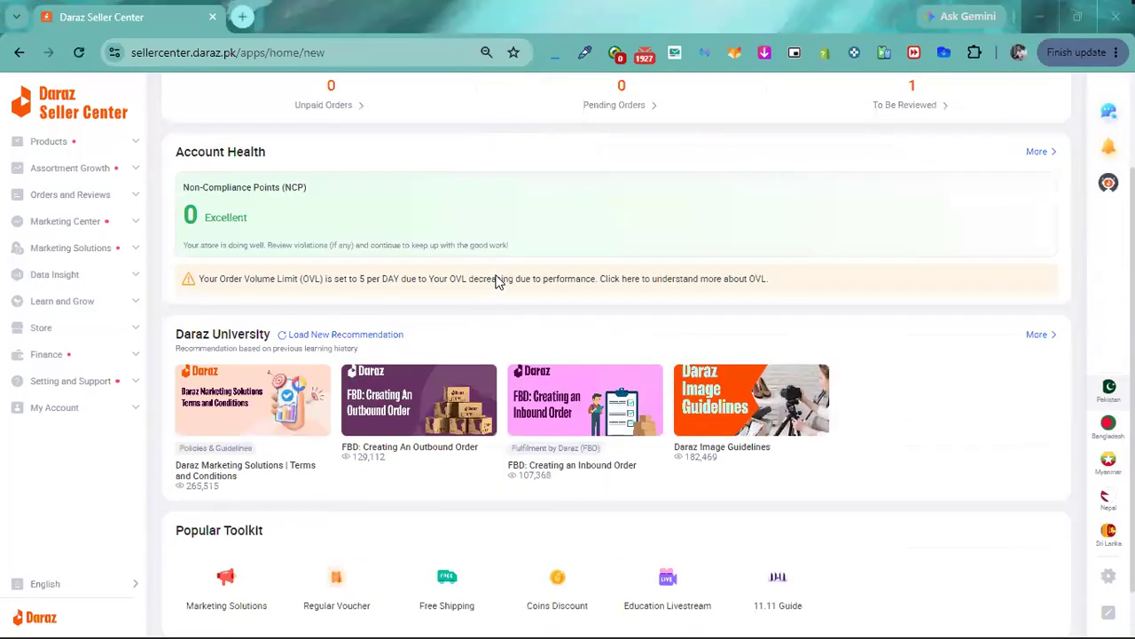
{"action": "scroll", "coordinate": [497, 278], "scroll_direction": "down", "scroll_amount": 1}
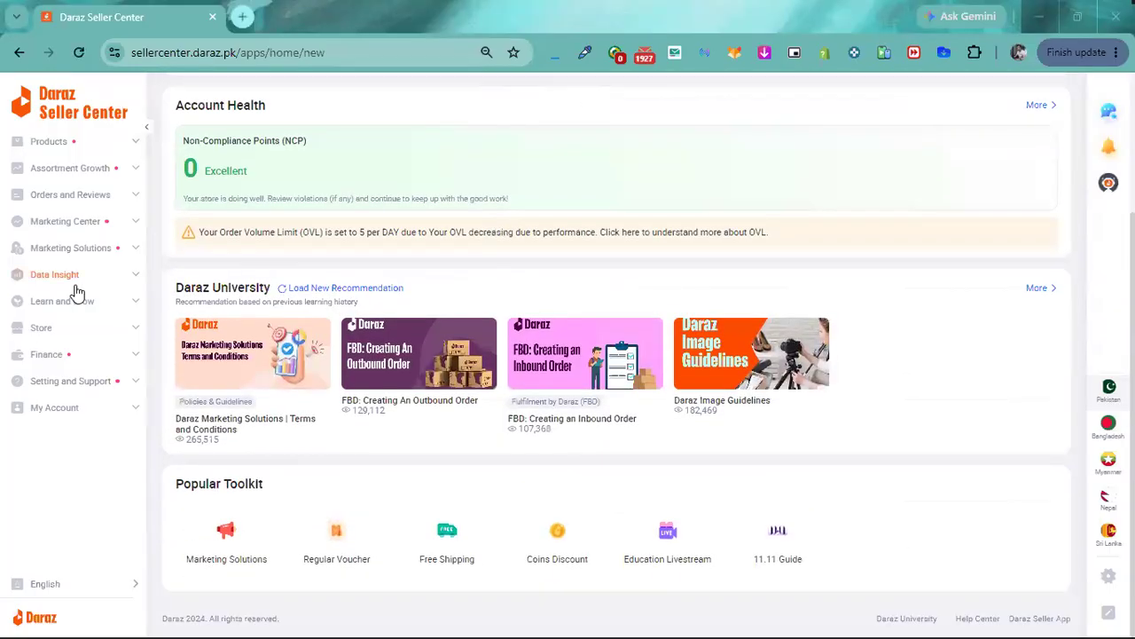
{"action": "left_click", "coordinate": [51, 329]}
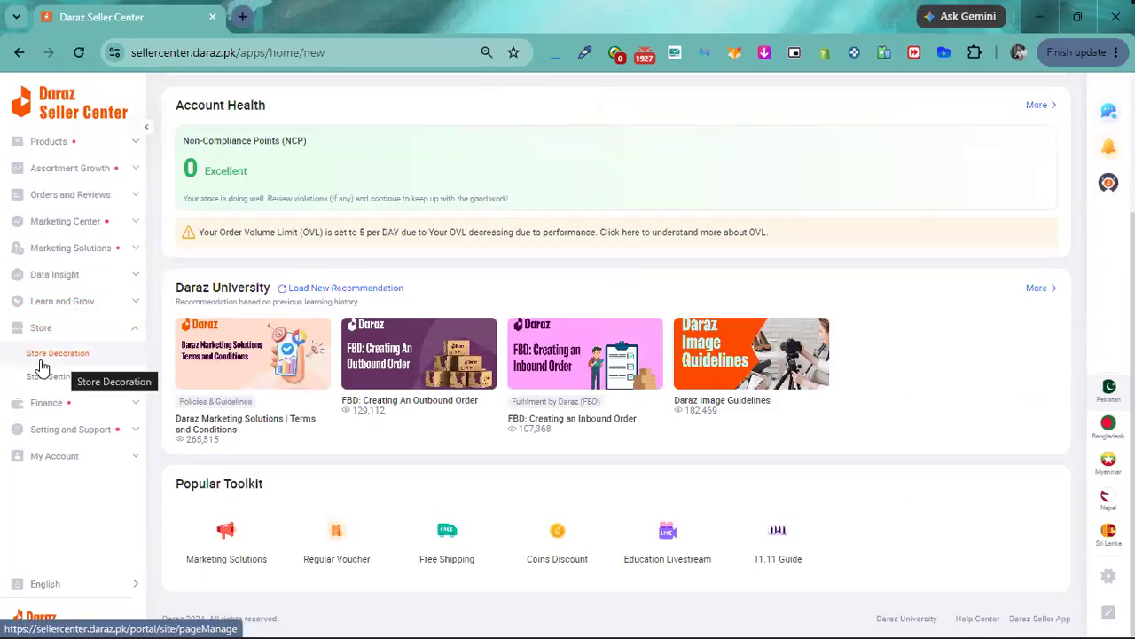
{"action": "left_click", "coordinate": [70, 344]}
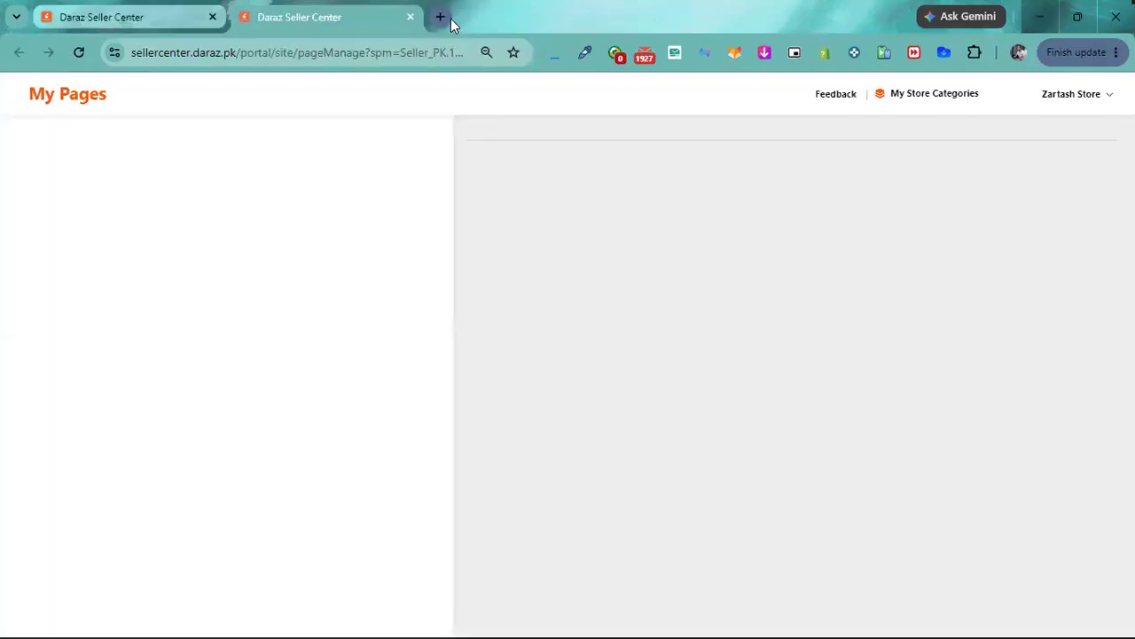
Step: Open chat.openai.com and canva.com in two separate new browser tabs
{"action": "left_click", "coordinate": [448, 18]}
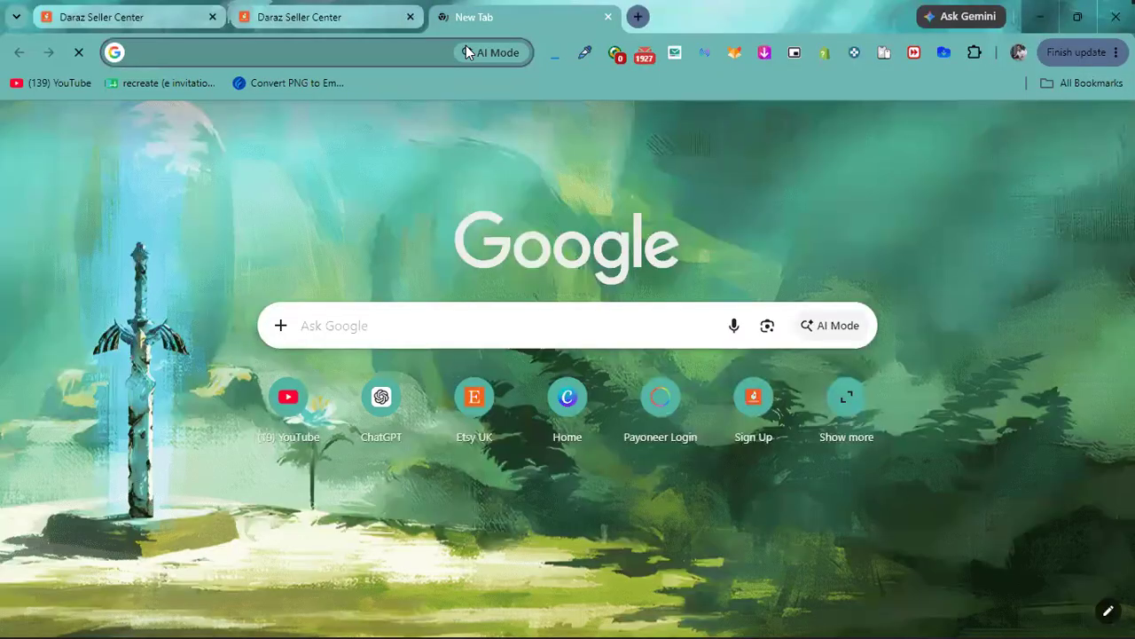
{"action": "type", "text": "chat.openai.com"}
{"action": "key", "text": "Return"}
{"action": "key", "text": "ctrl+t"}
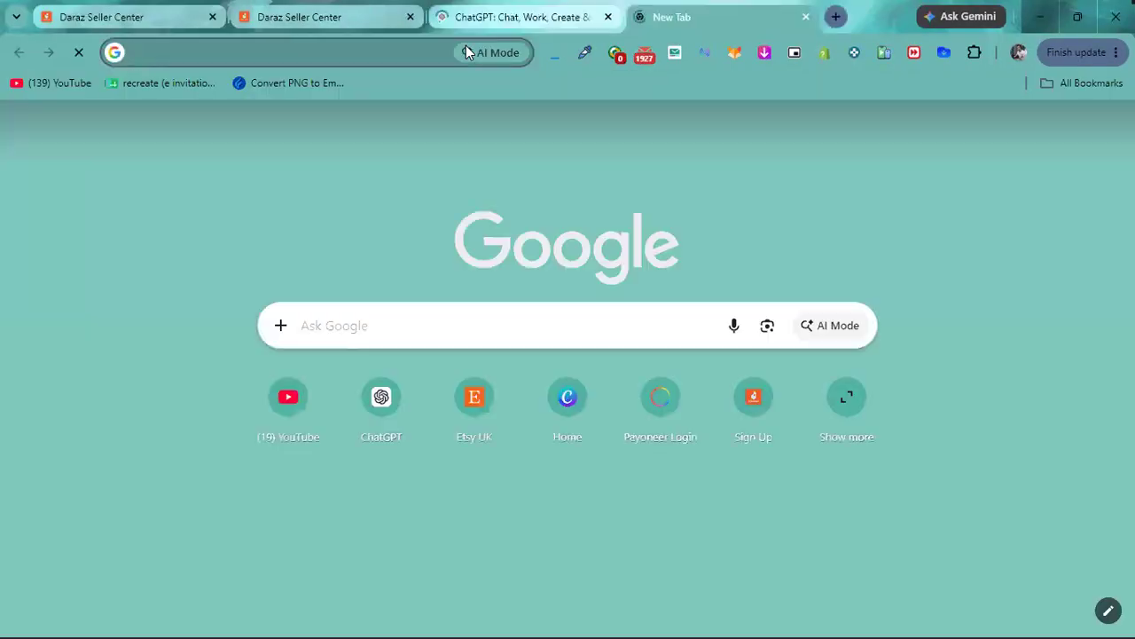
{"action": "type", "text": "canva.com"}
{"action": "key", "text": "Return"}
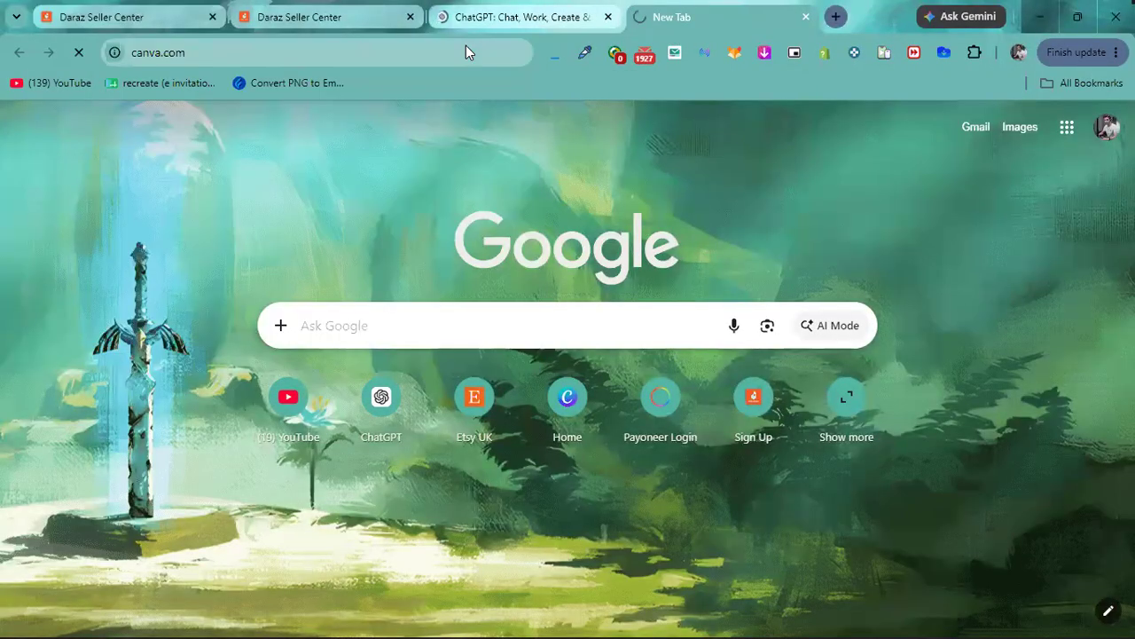
Step: Open the published store Homepage for editing in Daraz Seller Center, check its desktop layout and return to the mobile layout
{"action": "left_click", "coordinate": [291, 11]}
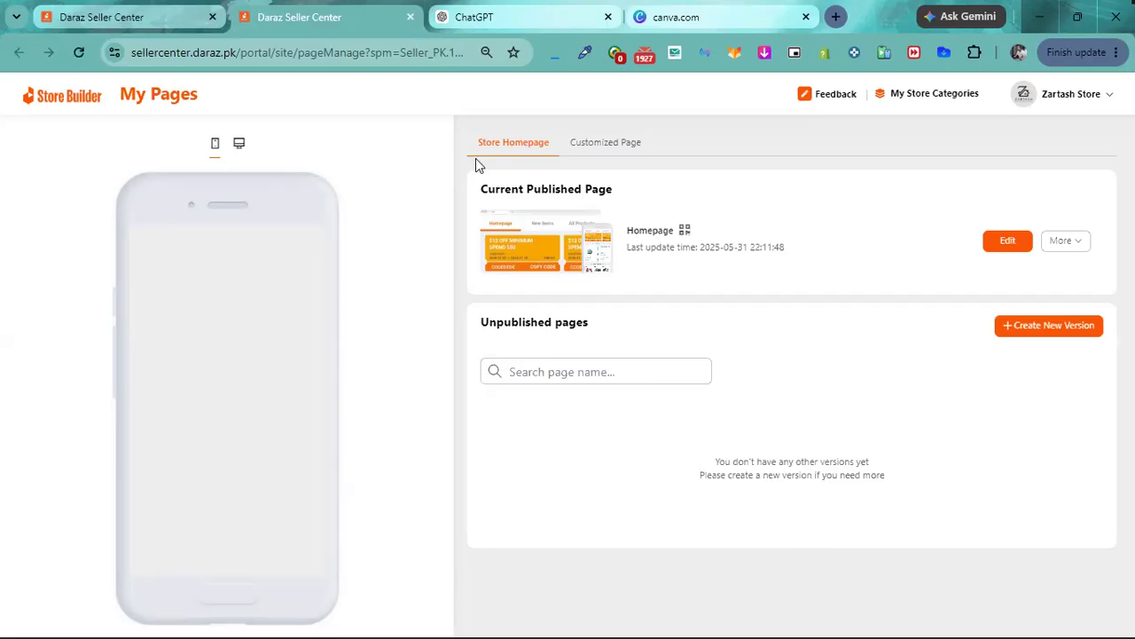
{"action": "left_click", "coordinate": [1009, 240]}
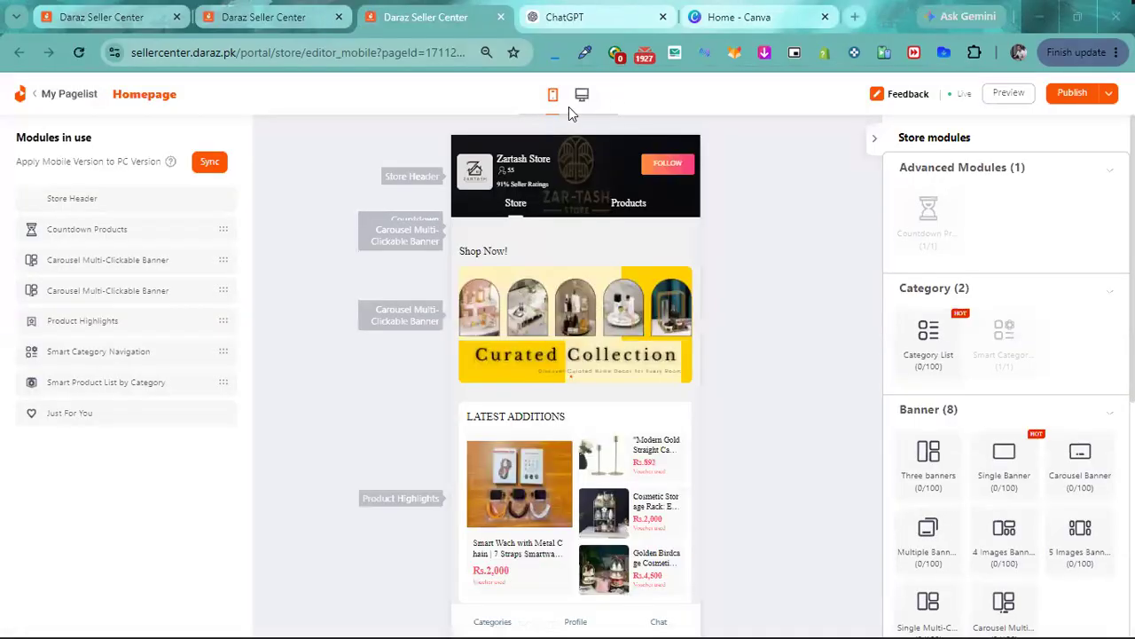
{"action": "left_click", "coordinate": [581, 105]}
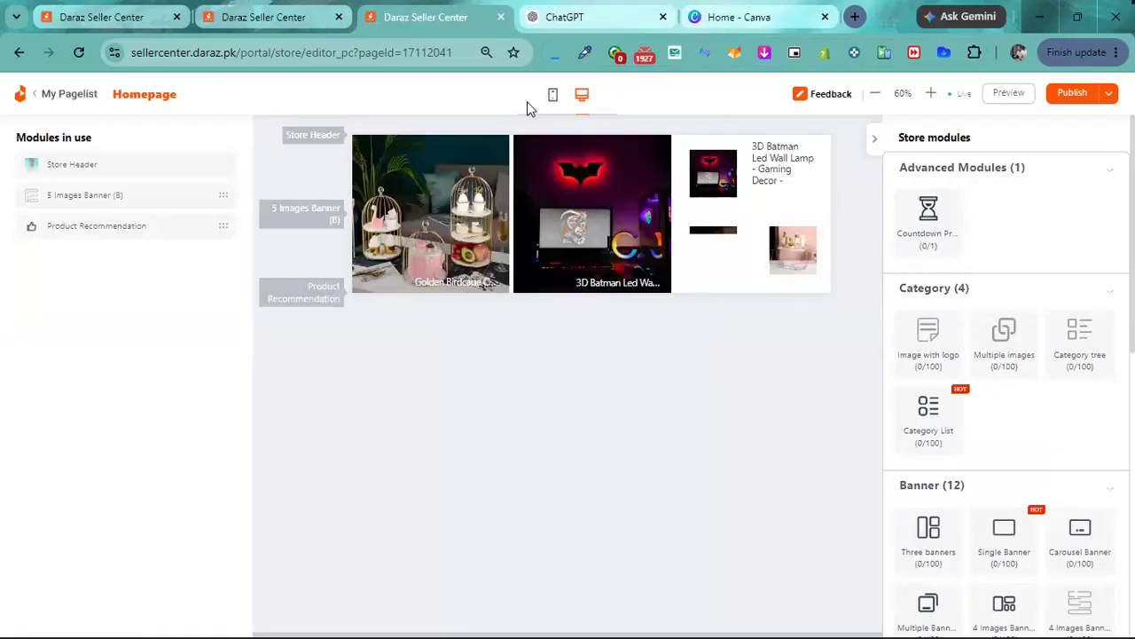
{"action": "left_click", "coordinate": [553, 97]}
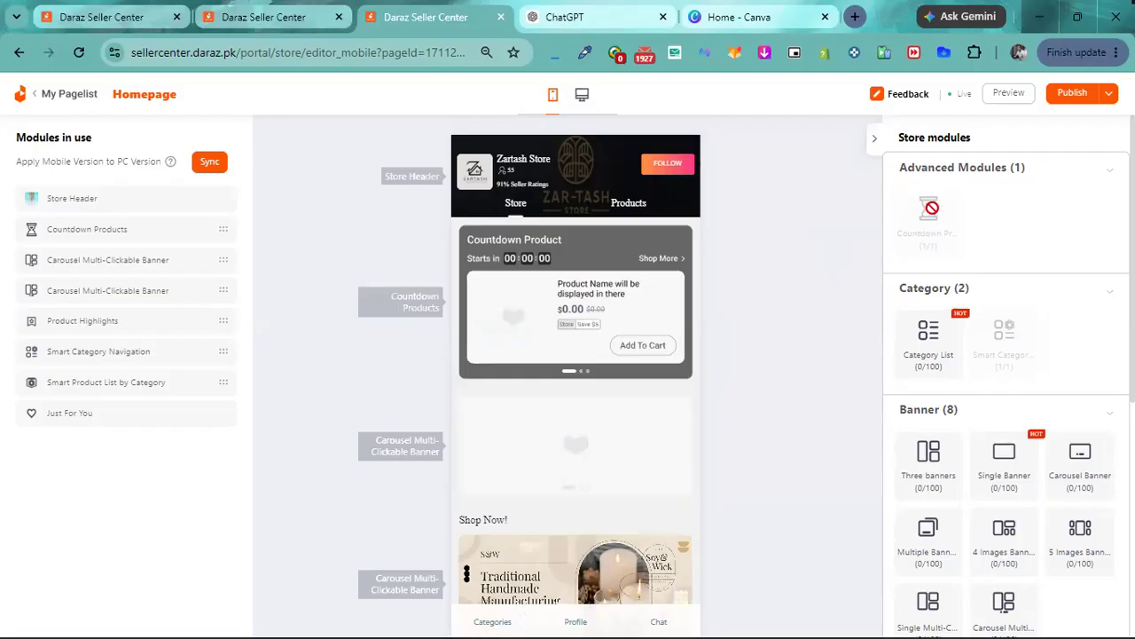
Step: Replace the Countdown Products module below the store header with a new one and delete the empty Carousel Multi-Clickable Banner beneath it
{"action": "left_click", "coordinate": [577, 337]}
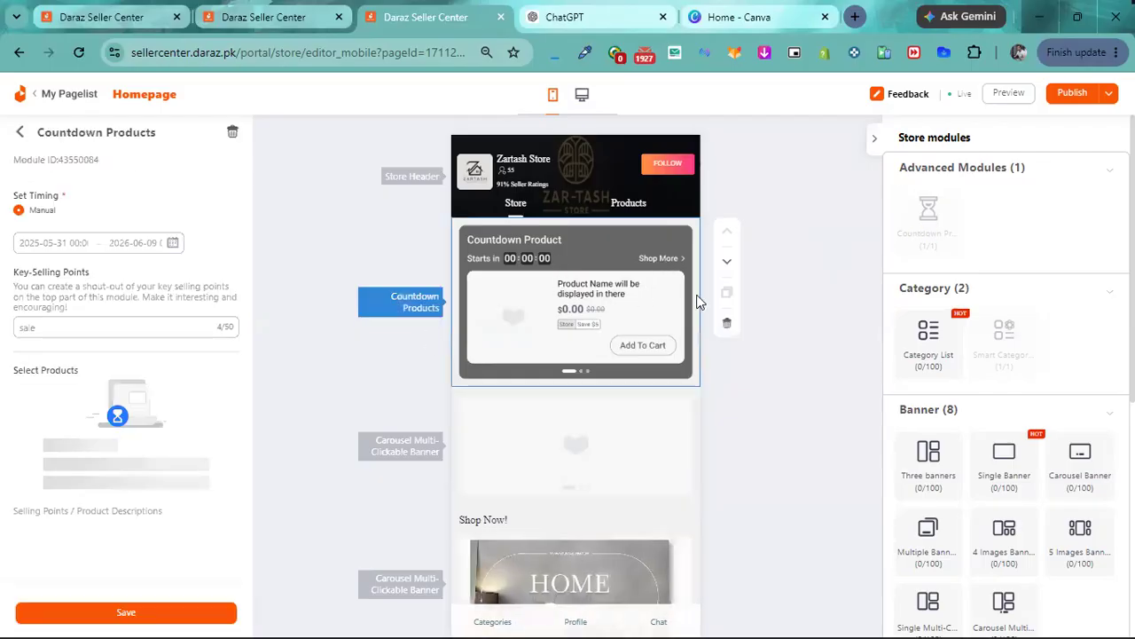
{"action": "left_click", "coordinate": [727, 322]}
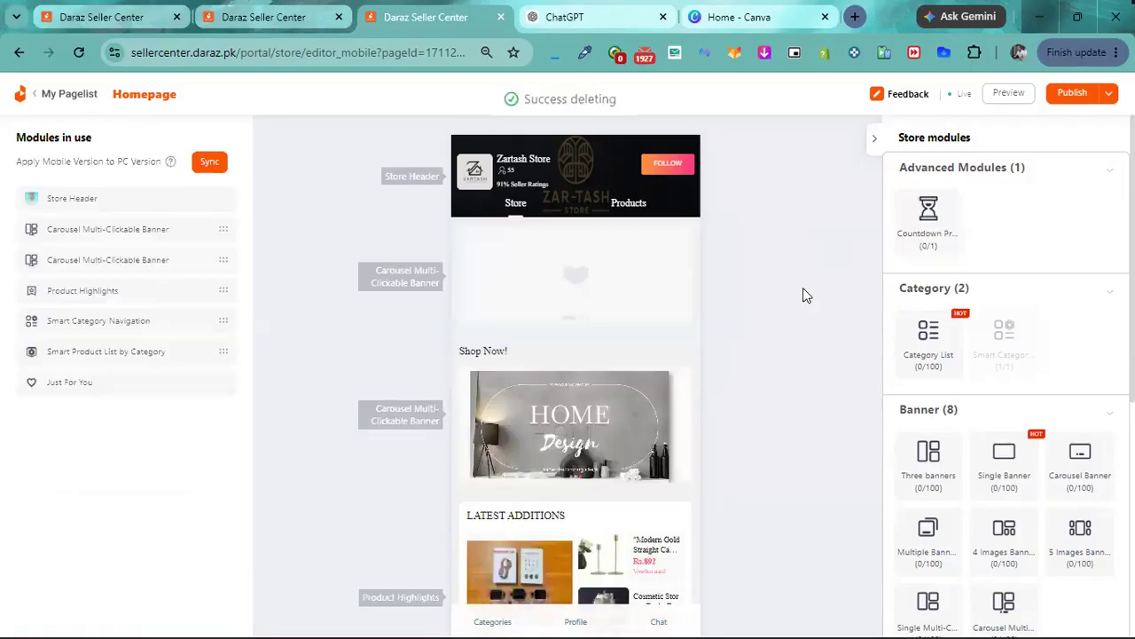
{"action": "left_click_drag", "start_coordinate": [940, 220], "coordinate": [578, 264]}
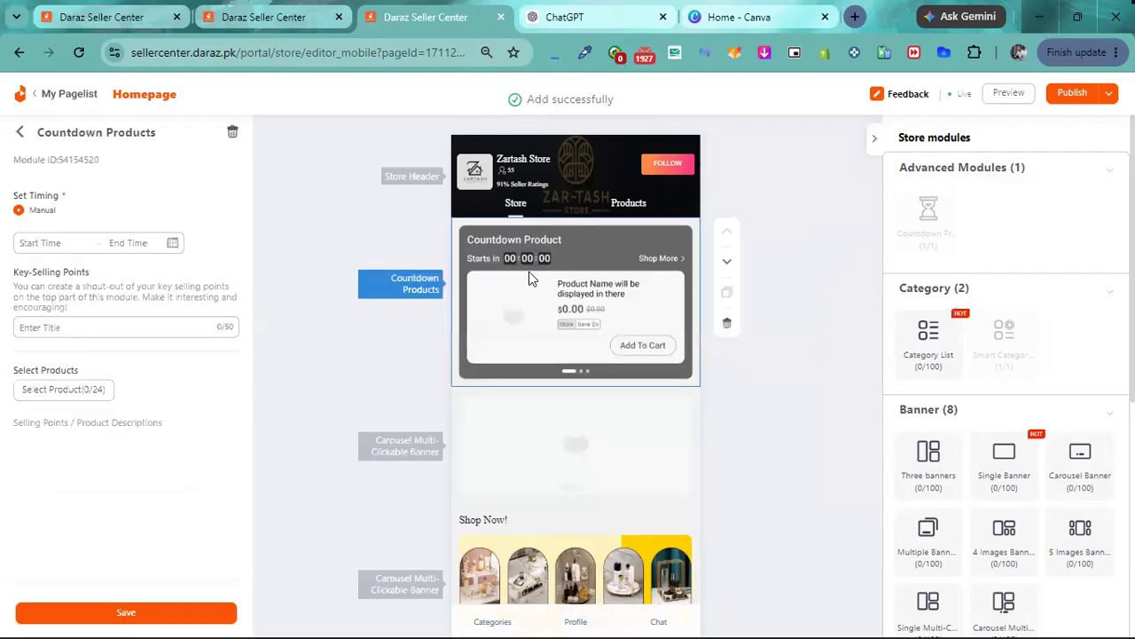
{"action": "left_click", "coordinate": [506, 433]}
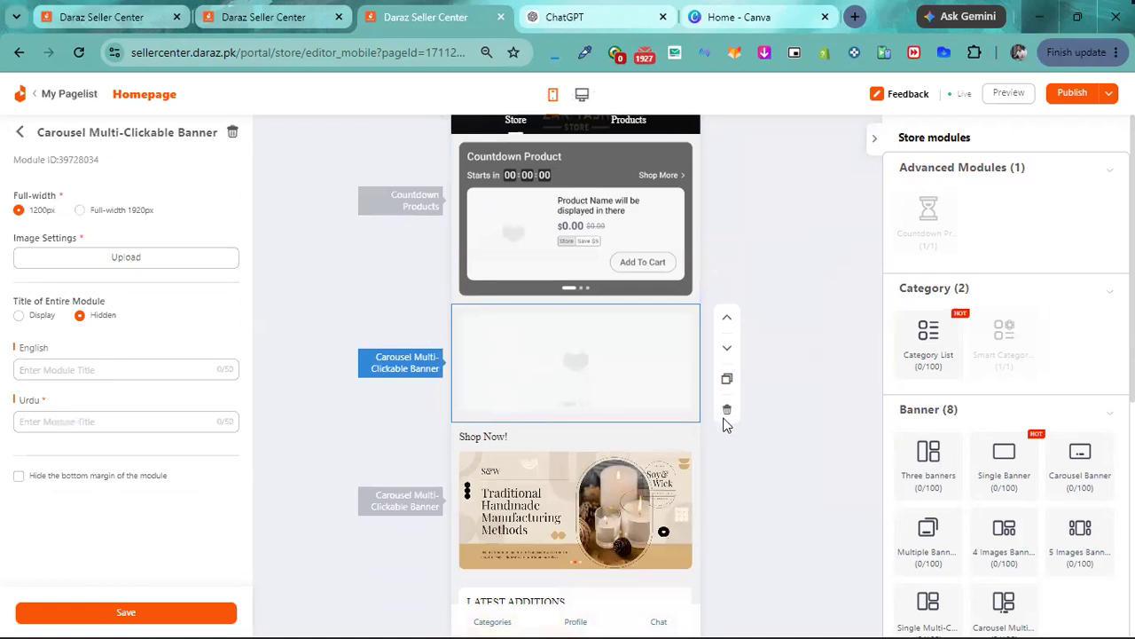
{"action": "left_click", "coordinate": [726, 411]}
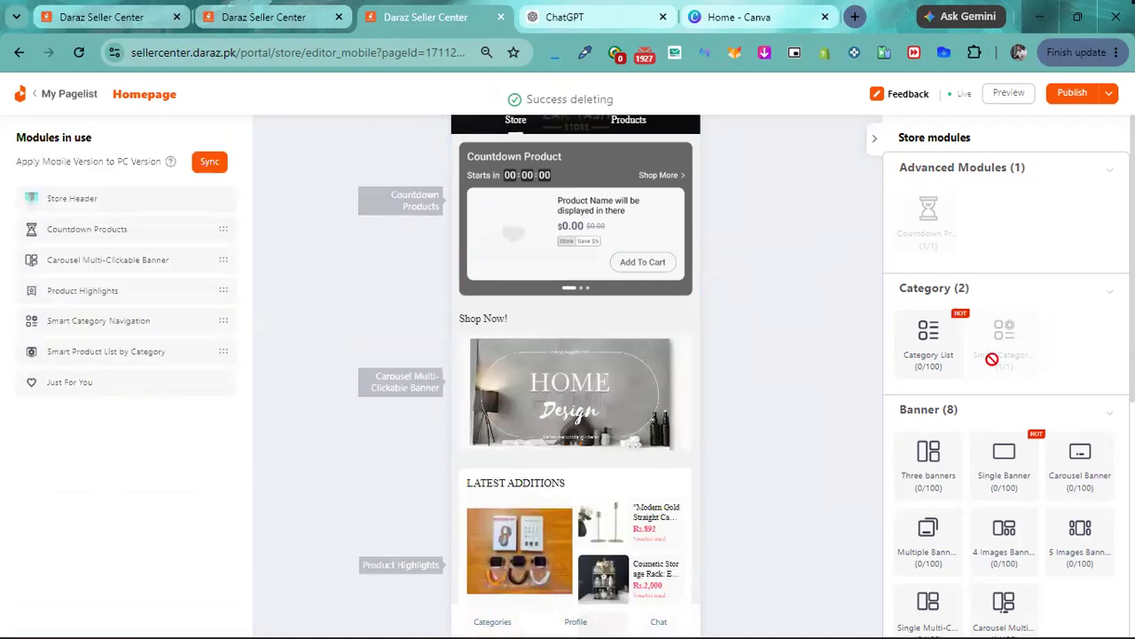
Step: Examine the available banner, product and promotion modules along with the settings of the "Shop Now!" carousel banner
{"action": "scroll", "coordinate": [996, 372], "scroll_direction": "down", "scroll_amount": 1}
{"action": "scroll", "coordinate": [995, 372], "scroll_direction": "down", "scroll_amount": 2}
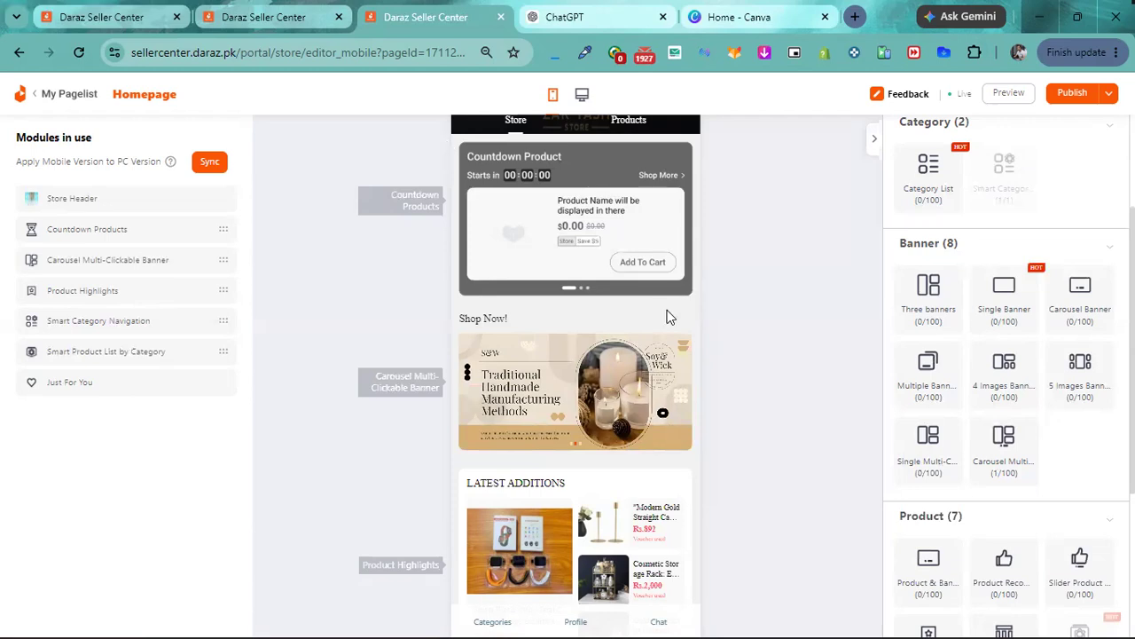
{"action": "scroll", "coordinate": [652, 253], "scroll_direction": "up", "scroll_amount": 1}
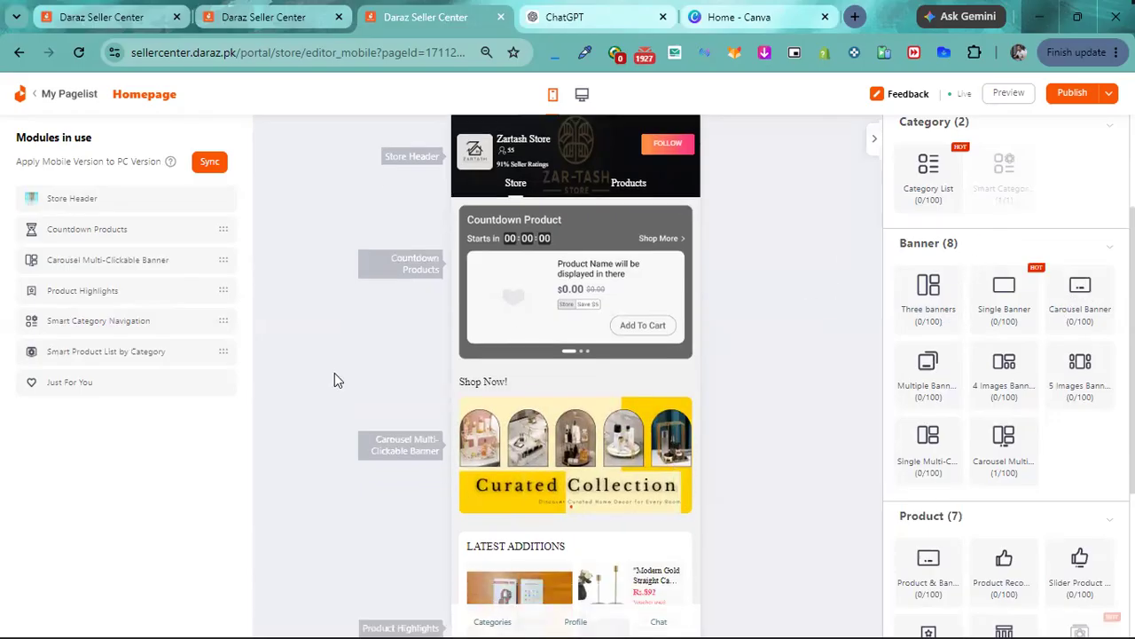
{"action": "scroll", "coordinate": [510, 346], "scroll_direction": "down", "scroll_amount": 2}
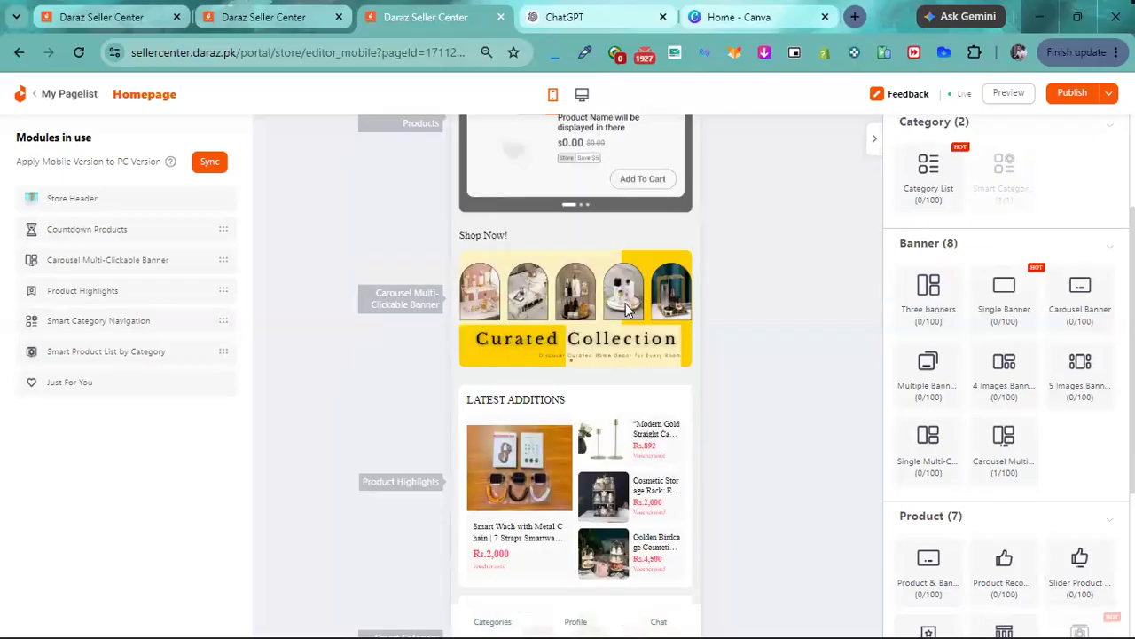
{"action": "left_click", "coordinate": [532, 314]}
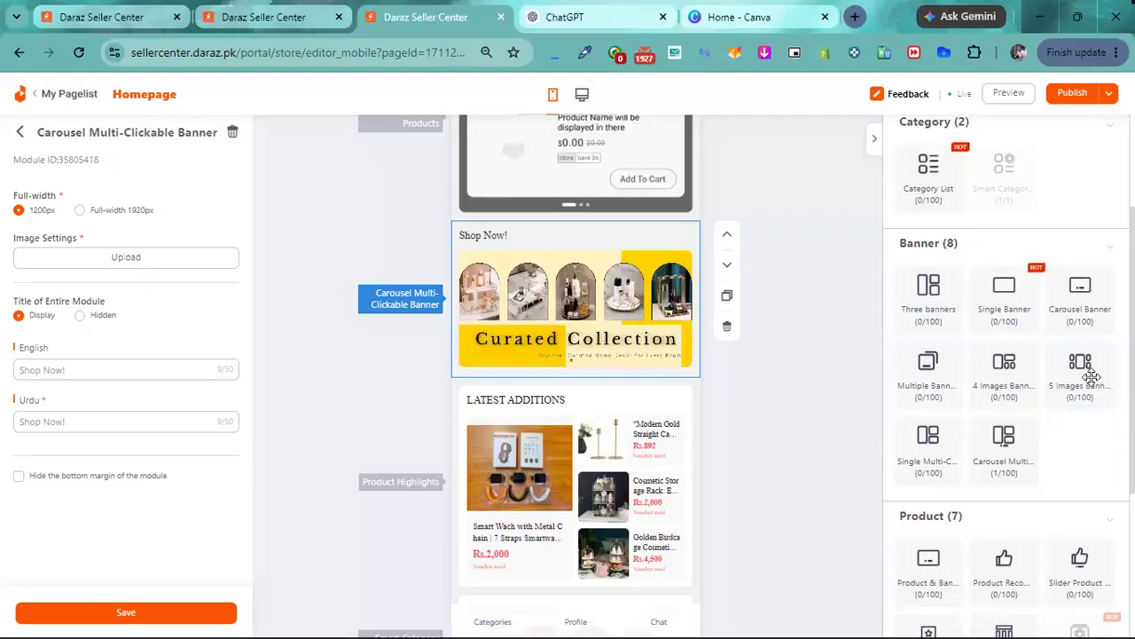
{"action": "scroll", "coordinate": [1027, 455], "scroll_direction": "down", "scroll_amount": 1}
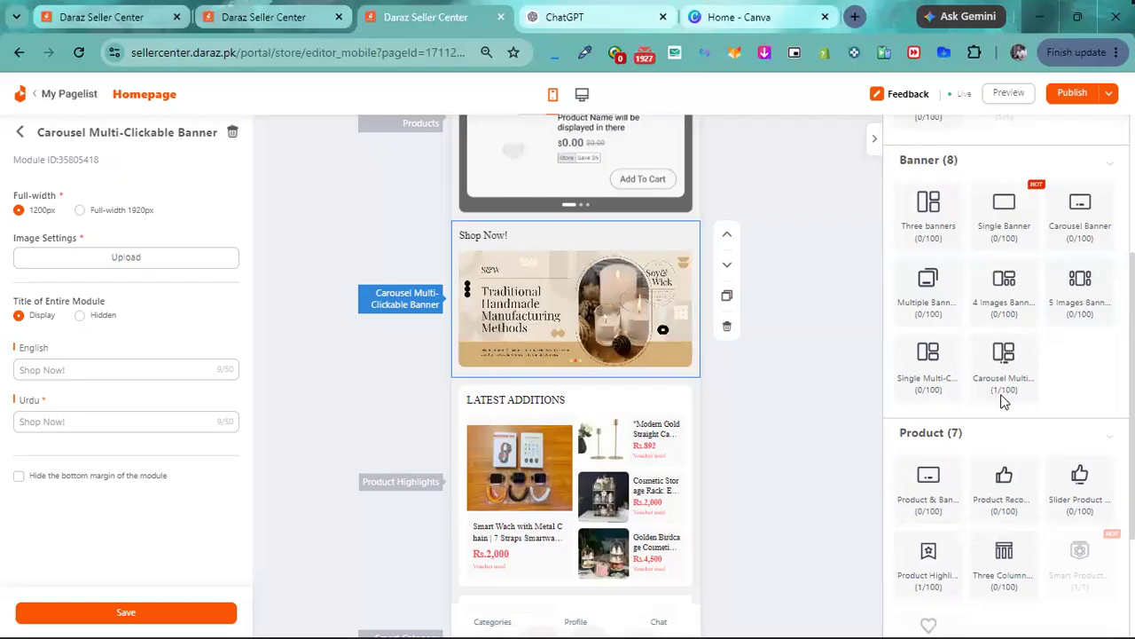
{"action": "scroll", "coordinate": [1001, 396], "scroll_direction": "down", "scroll_amount": 2}
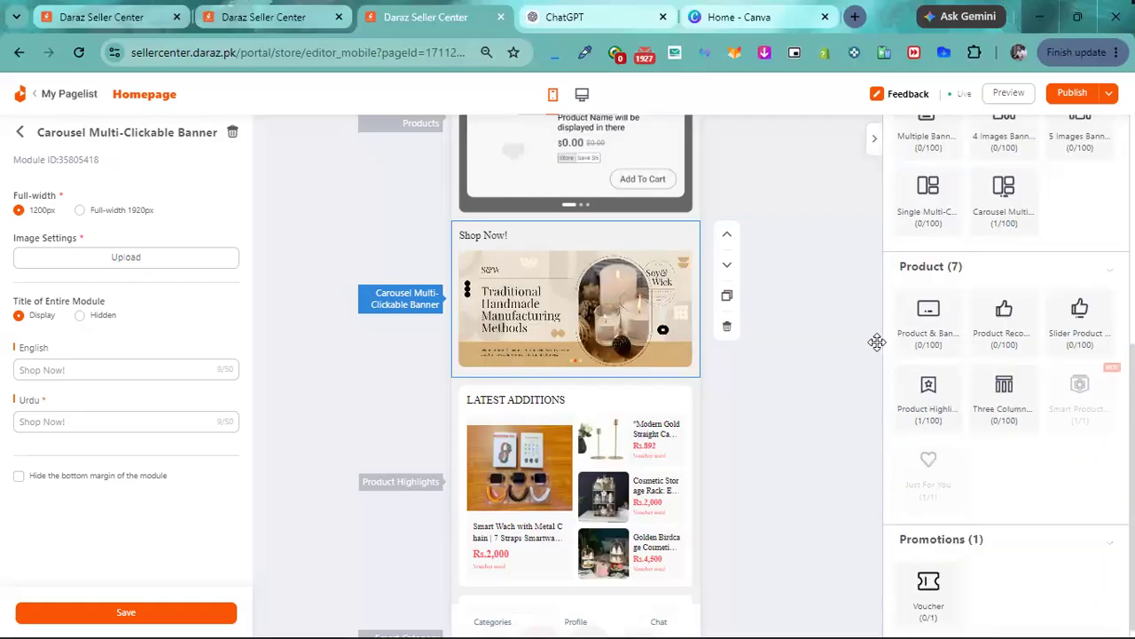
{"action": "scroll", "coordinate": [524, 432], "scroll_direction": "down", "scroll_amount": 3}
{"action": "scroll", "coordinate": [524, 432], "scroll_direction": "down", "scroll_amount": 2}
{"action": "scroll", "coordinate": [523, 432], "scroll_direction": "up", "scroll_amount": 2}
Step: Examine the "LATEST ADDITIONS" Product Highlights settings, the category and product sections below it, and the matching store modules
{"action": "left_click", "coordinate": [446, 265]}
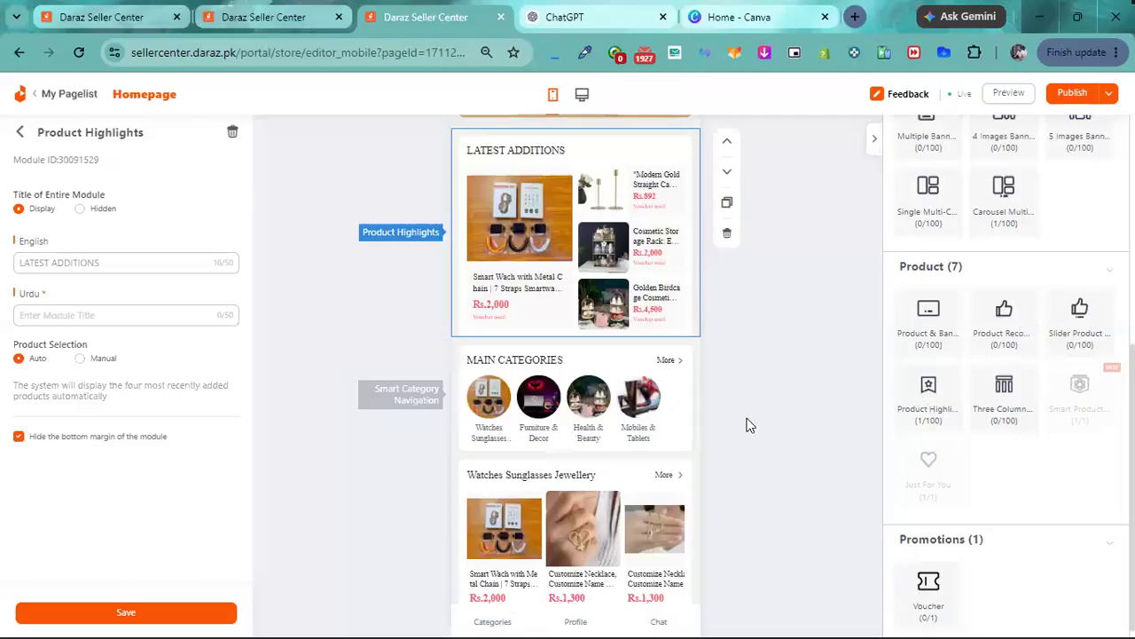
{"action": "scroll", "coordinate": [974, 484], "scroll_direction": "down", "scroll_amount": 1}
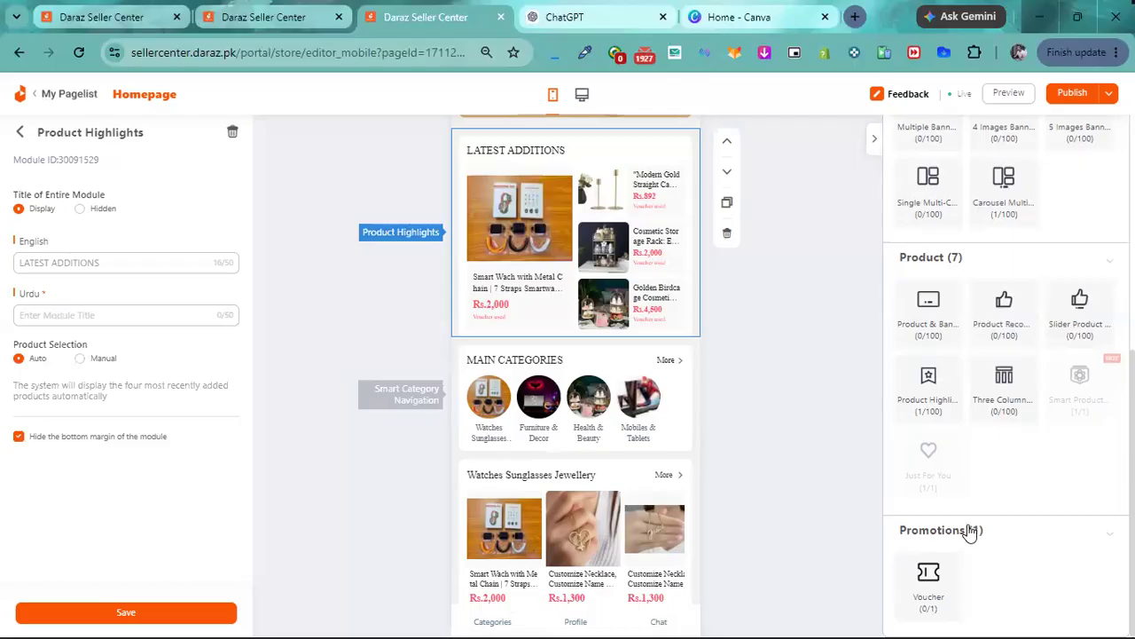
{"action": "scroll", "coordinate": [552, 479], "scroll_direction": "down", "scroll_amount": 2}
{"action": "scroll", "coordinate": [572, 444], "scroll_direction": "down", "scroll_amount": 1}
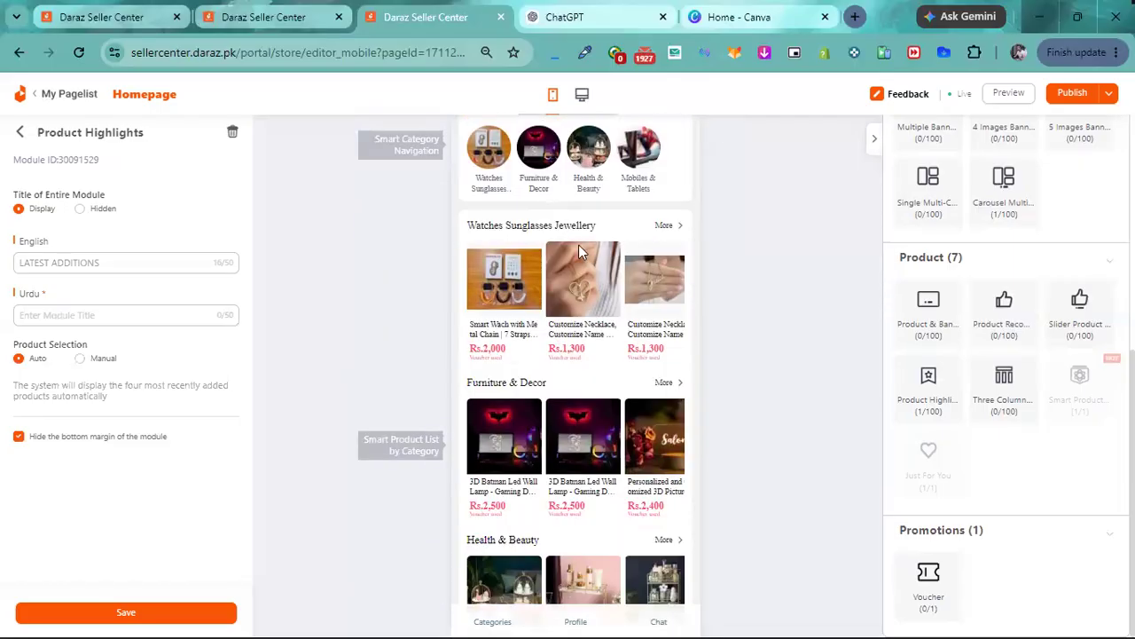
{"action": "scroll", "coordinate": [562, 419], "scroll_direction": "down", "scroll_amount": 1}
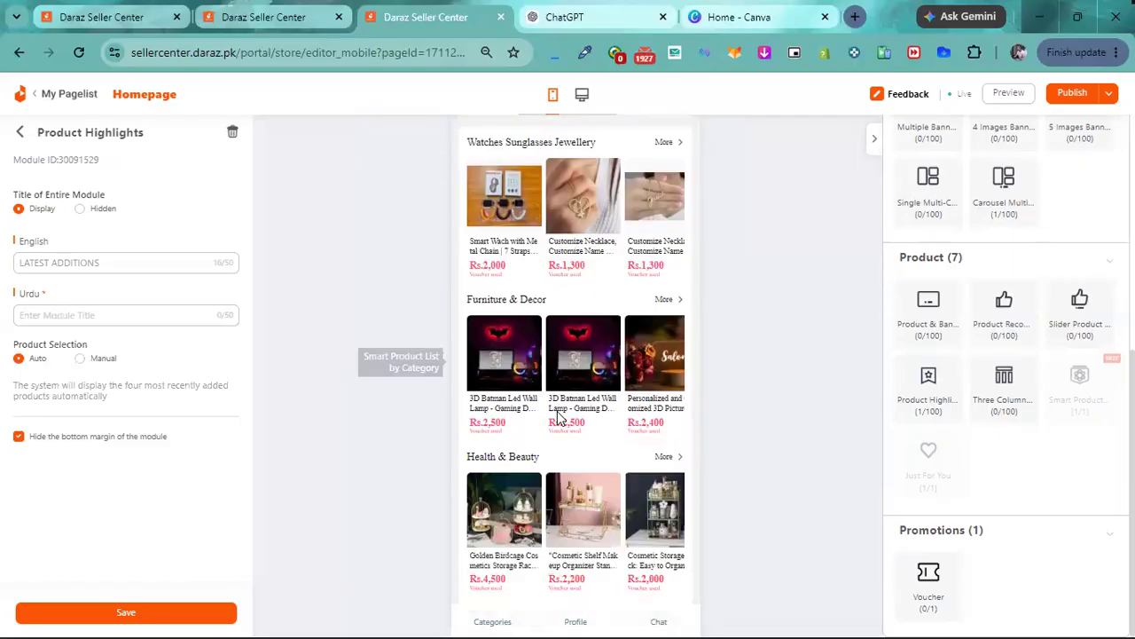
{"action": "scroll", "coordinate": [487, 221], "scroll_direction": "up", "scroll_amount": 1}
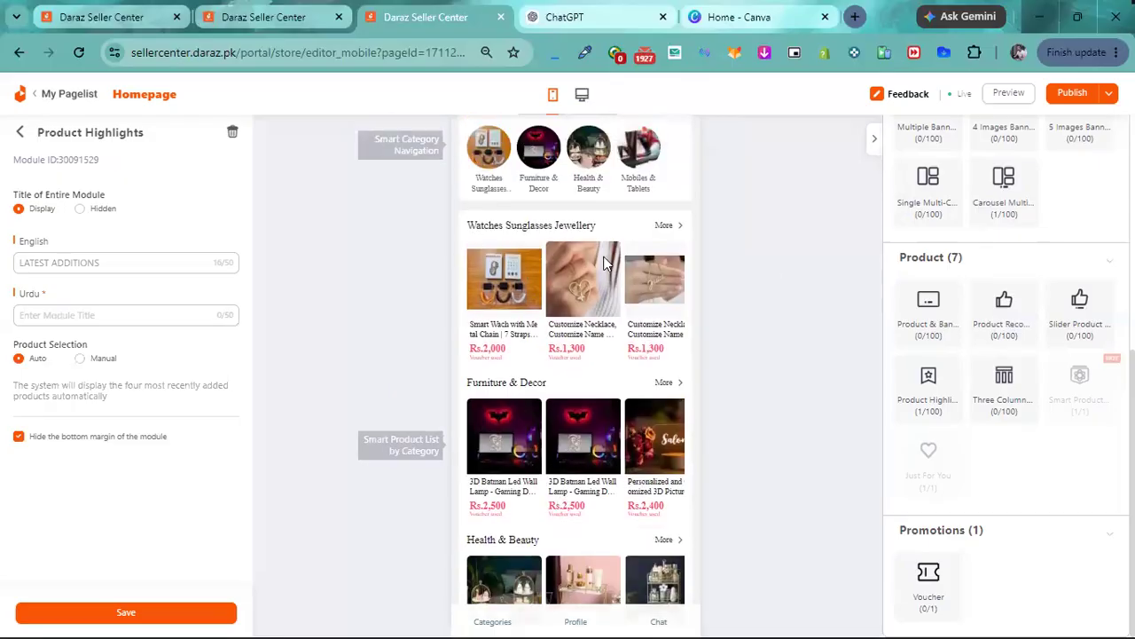
{"action": "scroll", "coordinate": [615, 330], "scroll_direction": "down", "scroll_amount": 1}
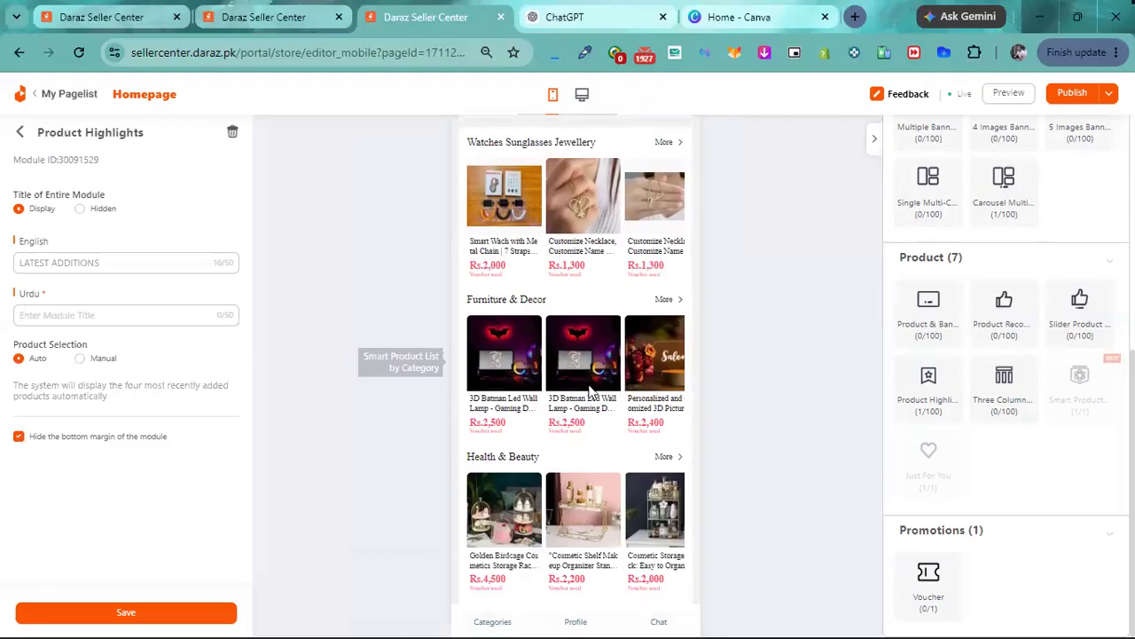
{"action": "scroll", "coordinate": [588, 382], "scroll_direction": "down", "scroll_amount": 2}
{"action": "scroll", "coordinate": [637, 404], "scroll_direction": "down", "scroll_amount": 3}
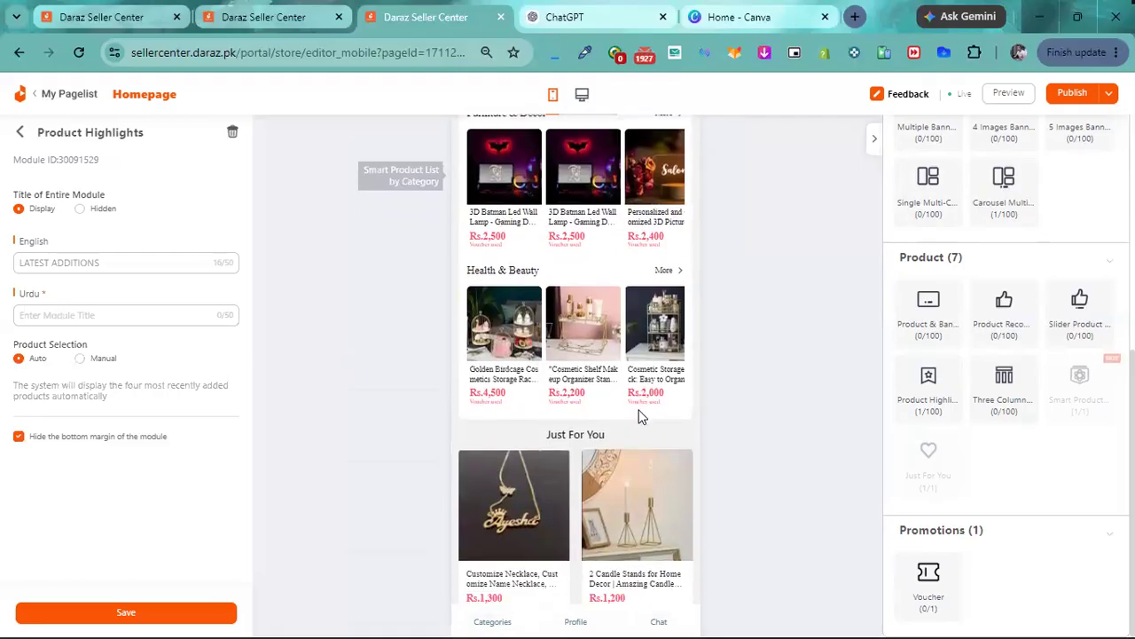
{"action": "scroll", "coordinate": [638, 421], "scroll_direction": "down", "scroll_amount": 5}
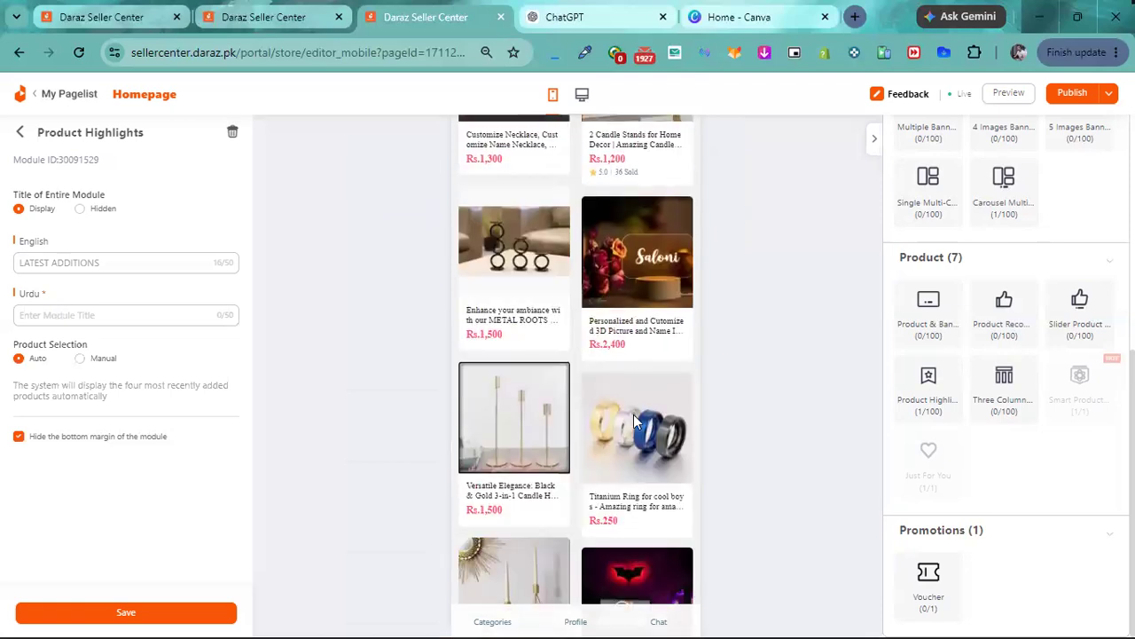
{"action": "scroll", "coordinate": [632, 426], "scroll_direction": "up", "scroll_amount": 10}
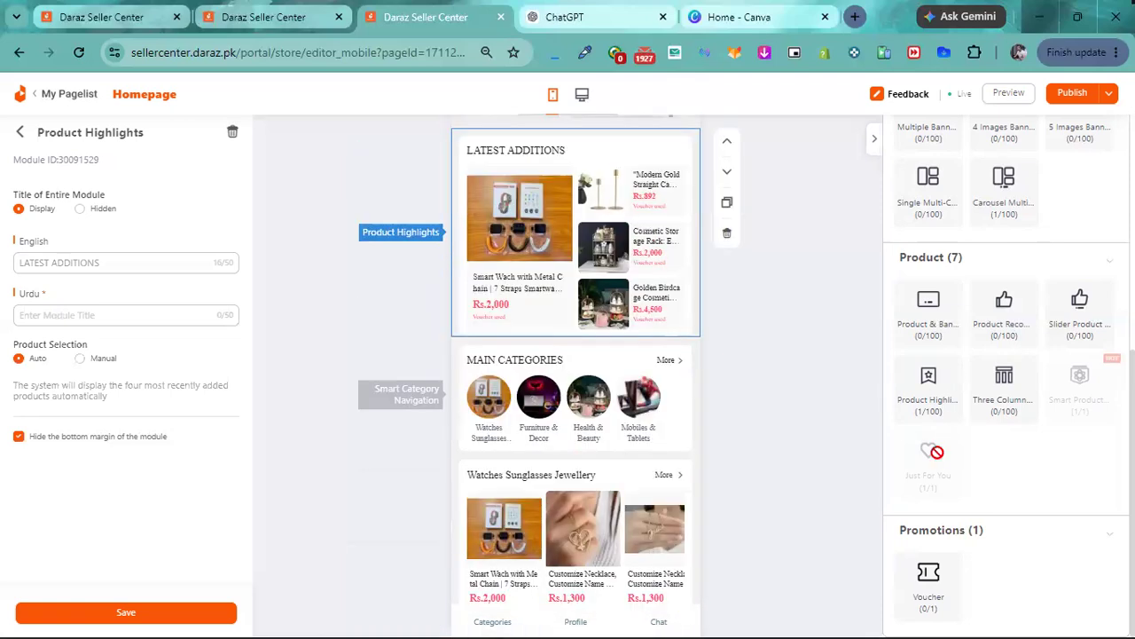
{"action": "scroll", "coordinate": [1026, 472], "scroll_direction": "up", "scroll_amount": 3}
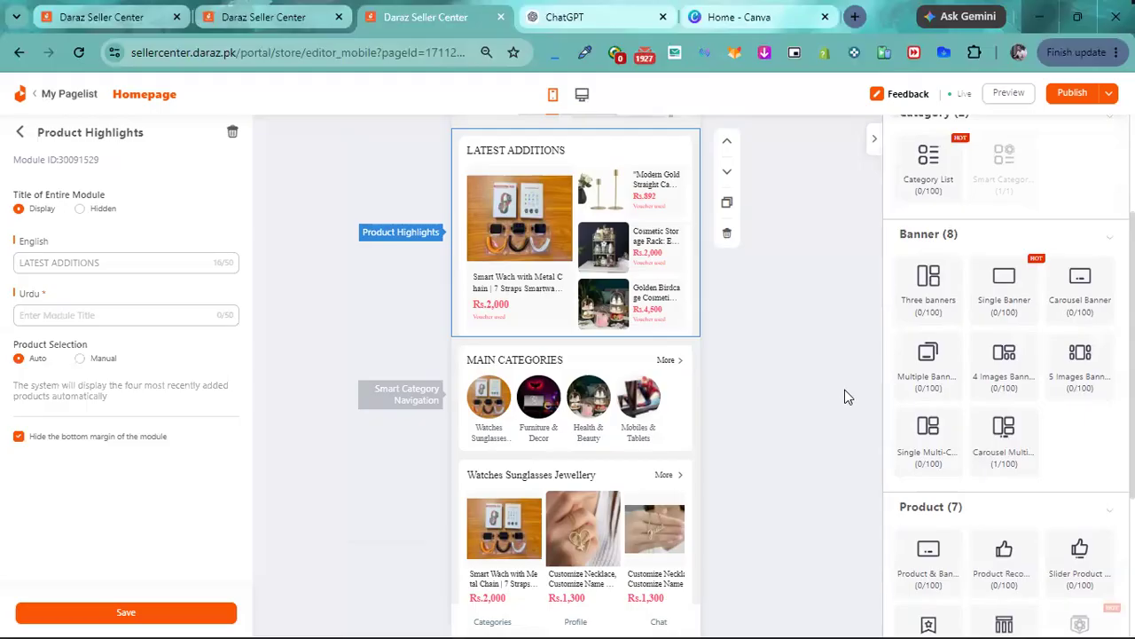
{"action": "scroll", "coordinate": [976, 266], "scroll_direction": "up", "scroll_amount": 2}
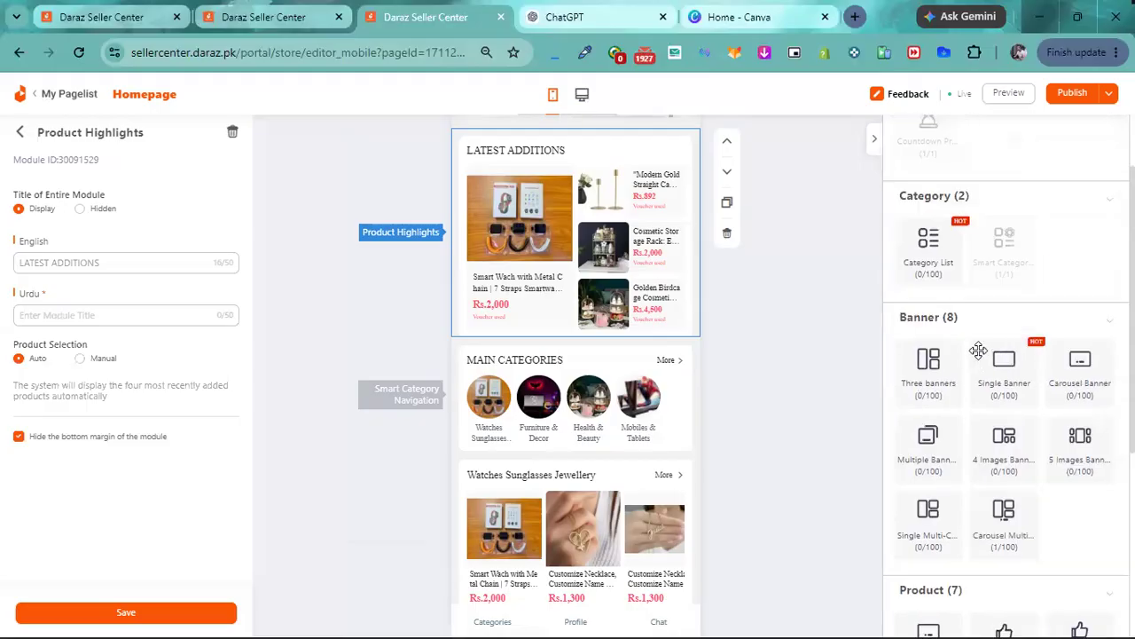
Step: Switch to ChatGPT and request an image of a shop banner for an ecommerce store selling home decor products like candles, candle holder, smart watches etc
{"action": "left_click", "coordinate": [649, 11]}
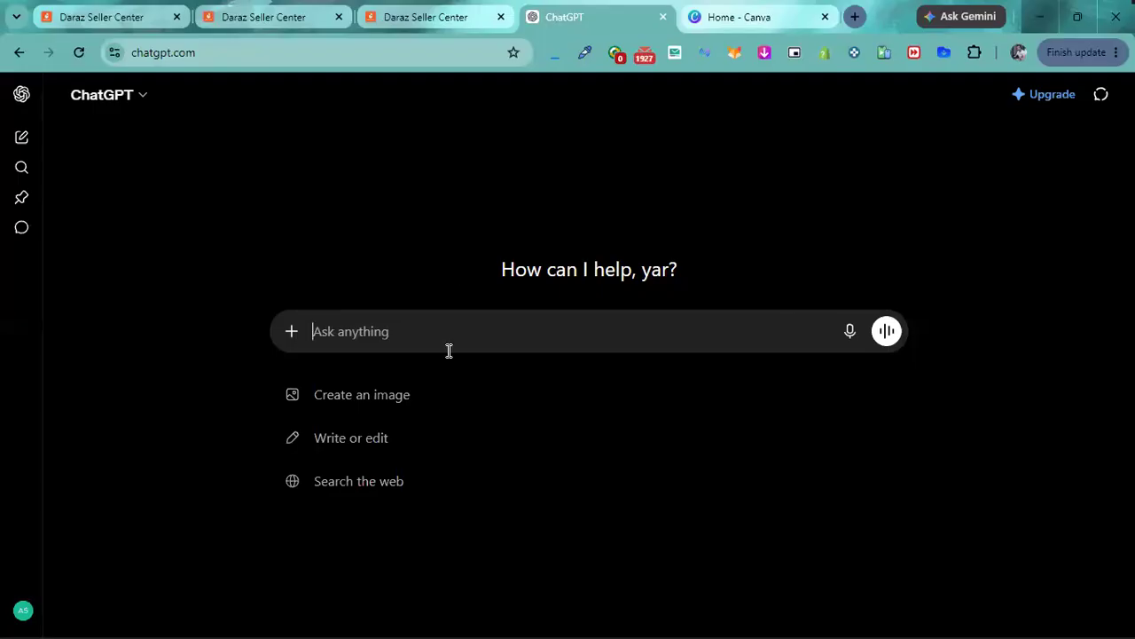
{"action": "left_click", "coordinate": [429, 406]}
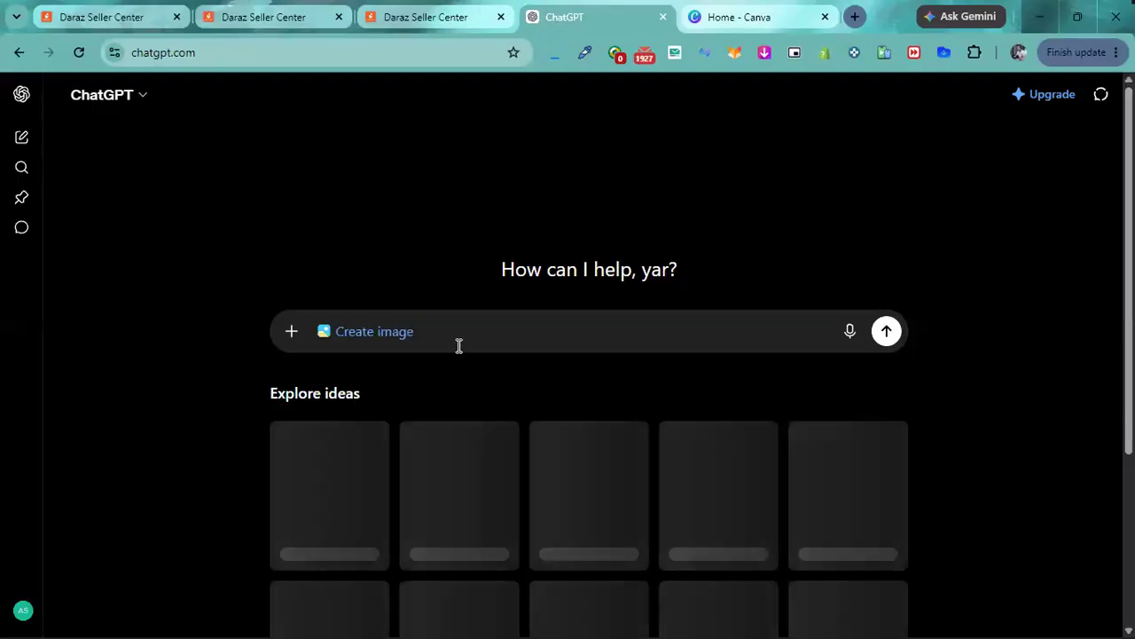
{"action": "type", "text": "create a"}
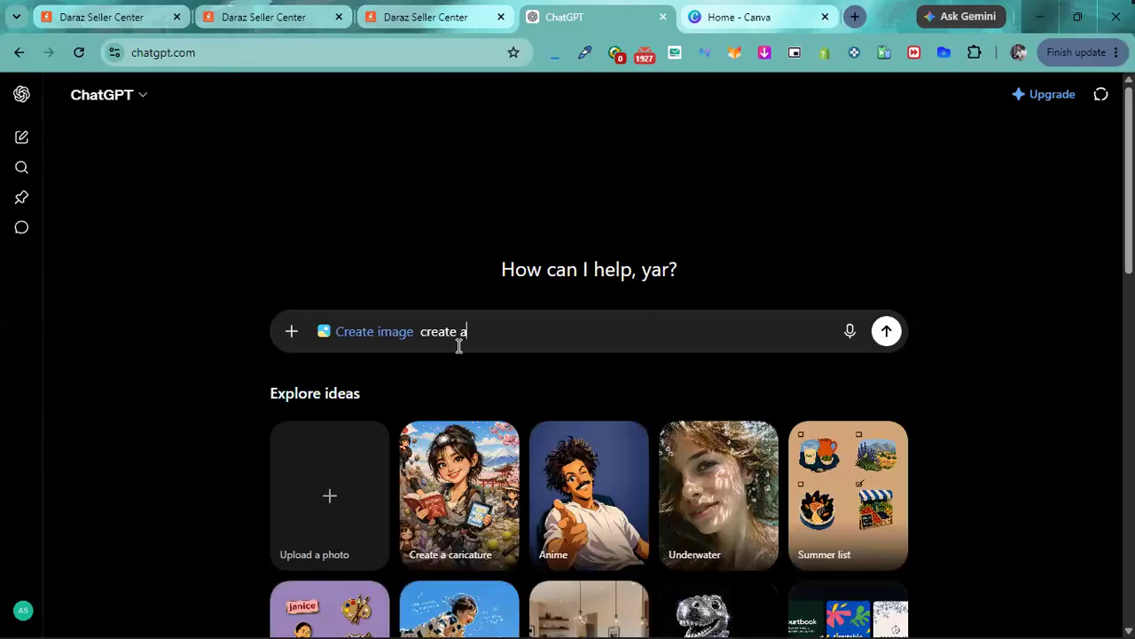
{"action": "type", "text": " shop abnner for my eco"}
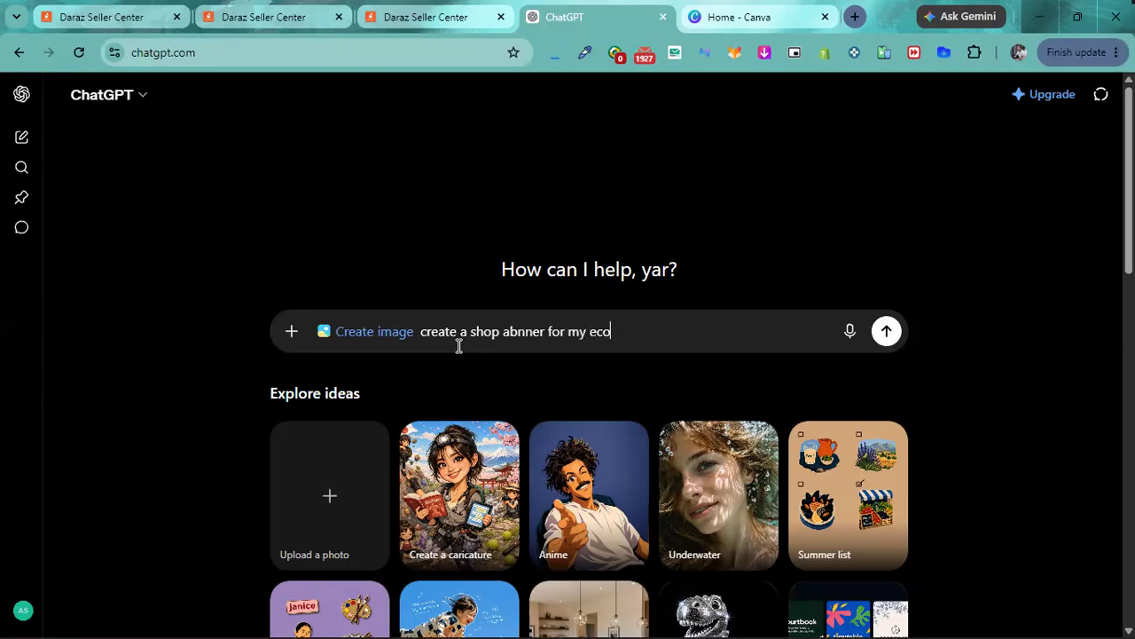
{"action": "type", "text": "mmerce store in whoch i am selling "}
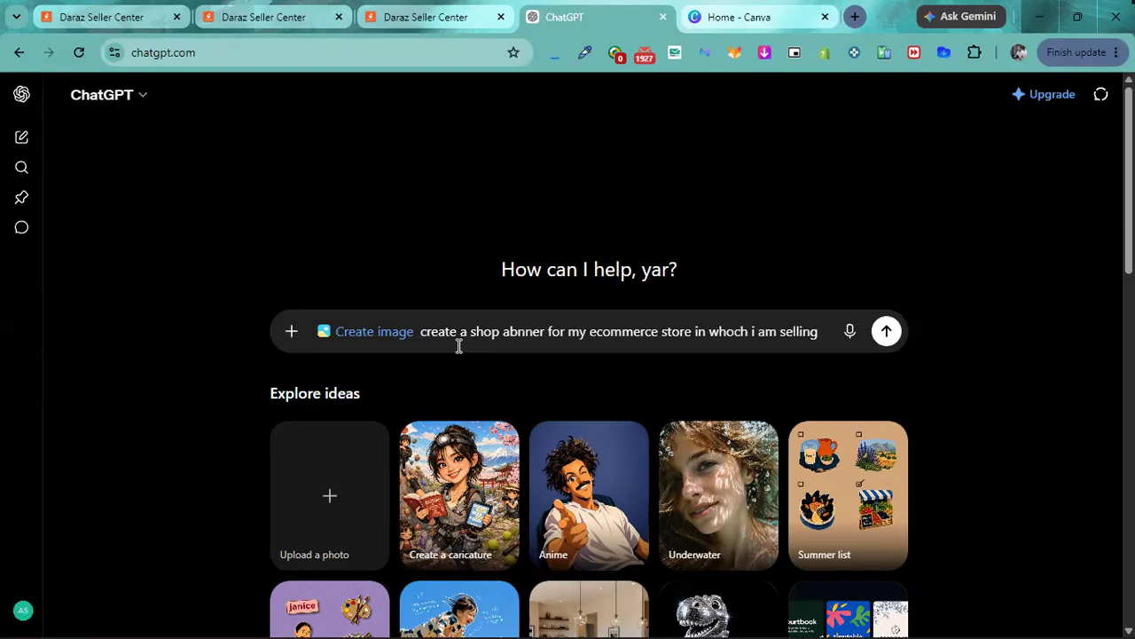
{"action": "type", "text": "Home de"}
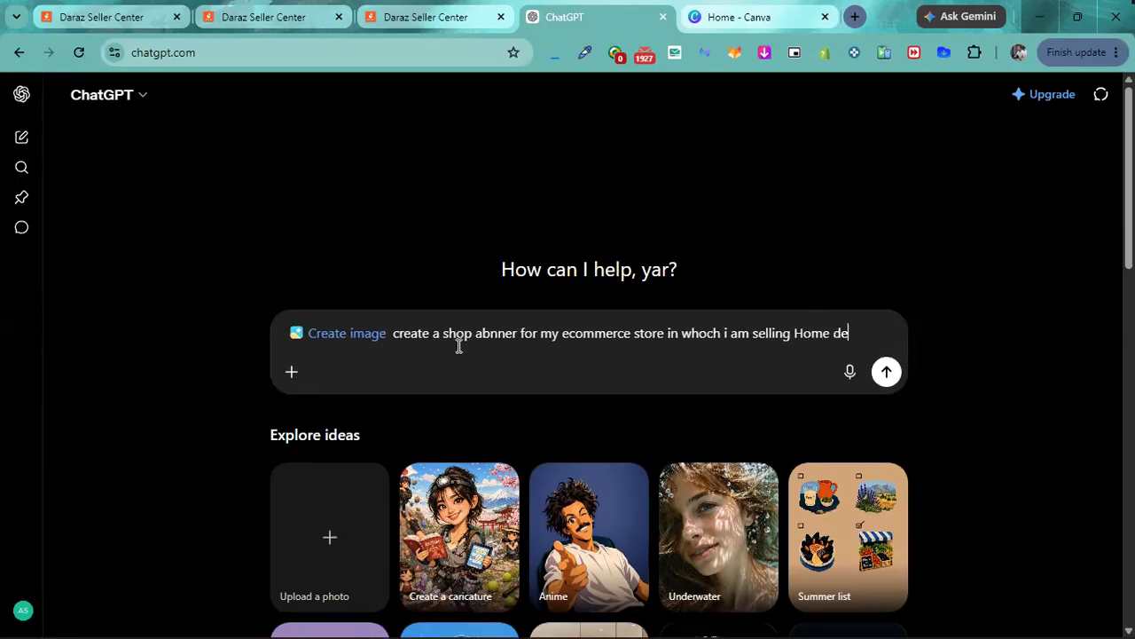
{"action": "type", "text": "cor Products like"}
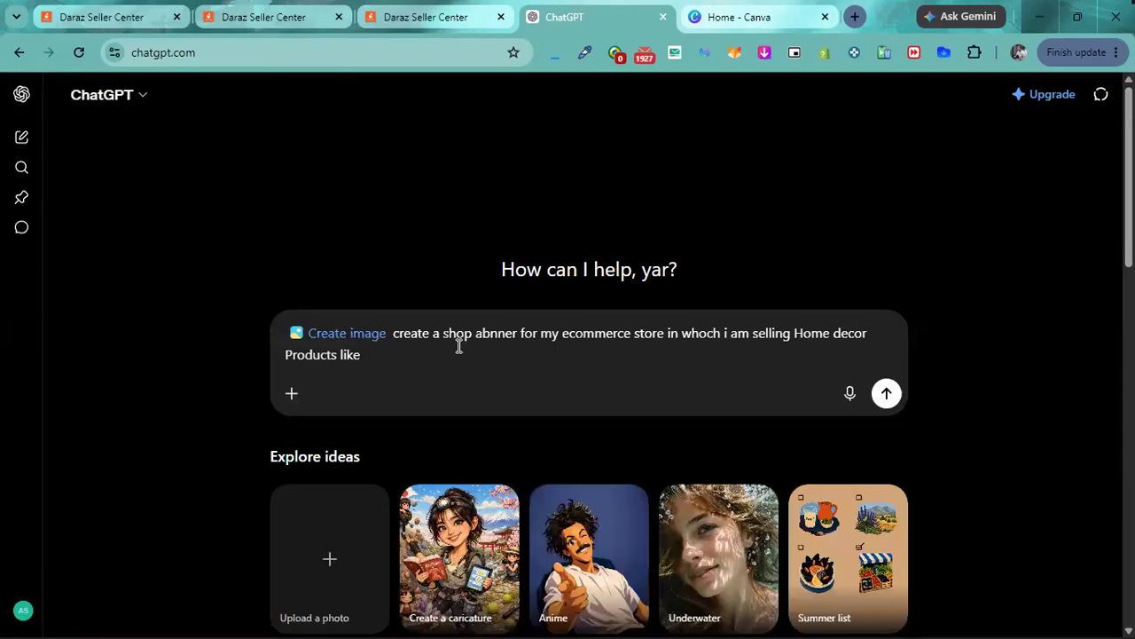
{"action": "type", "text": "Candles candle holder smart watches"}
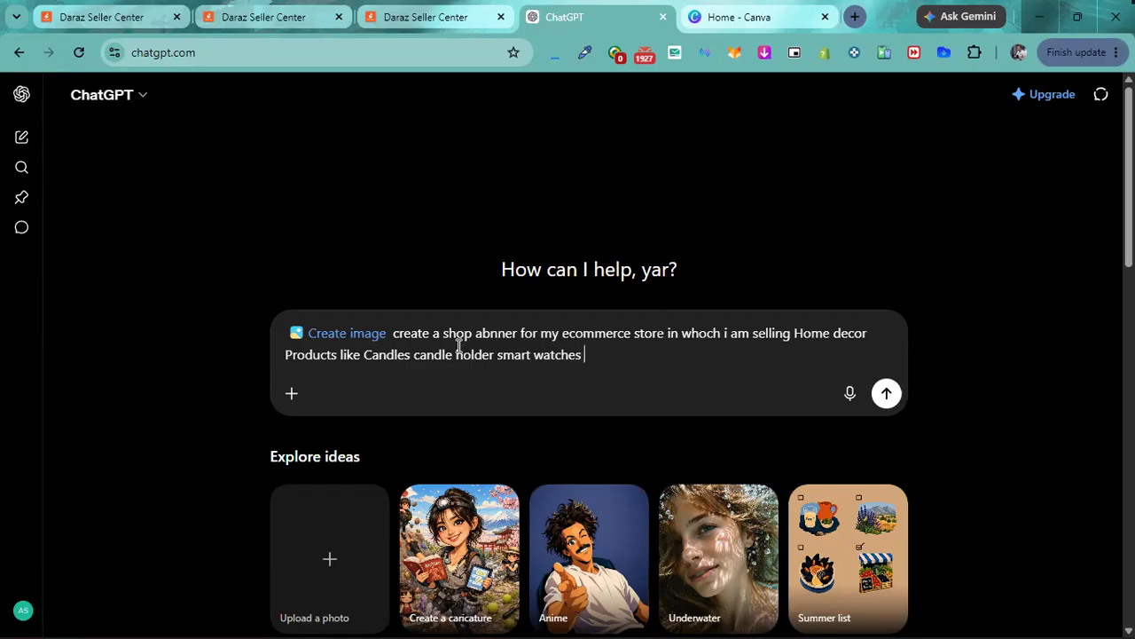
{"action": "key", "text": "Return"}
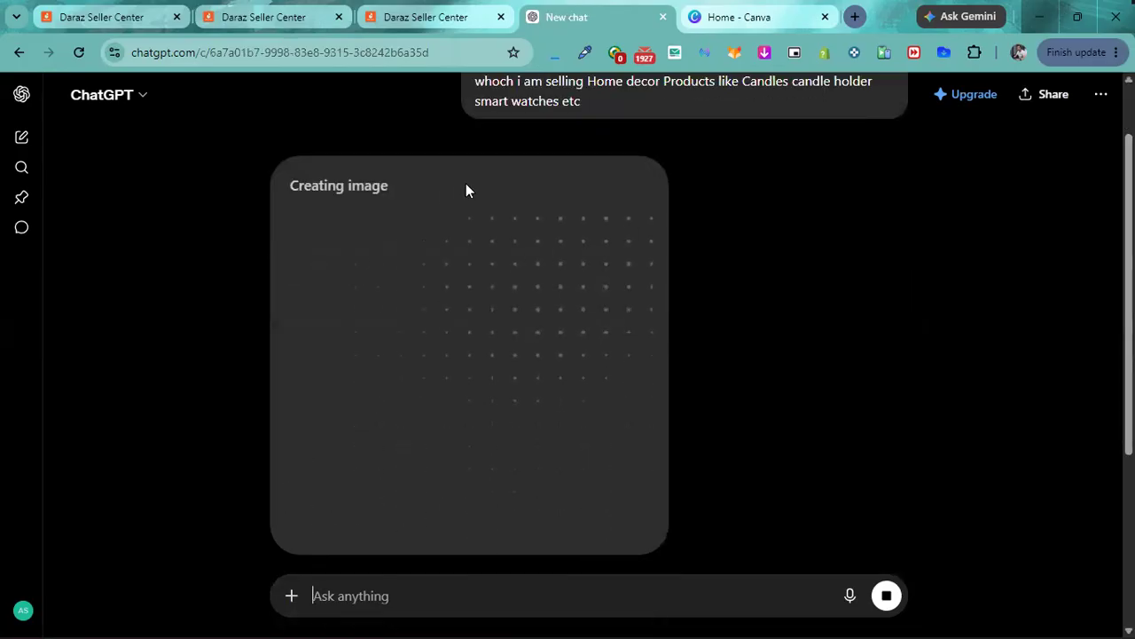
Step: Open the custom-size design form in Canva, return to the Daraz homepage editor and open the settings of the "Shop Now!" Carousel Multi-Clickable Banner
{"action": "left_click", "coordinate": [718, 16]}
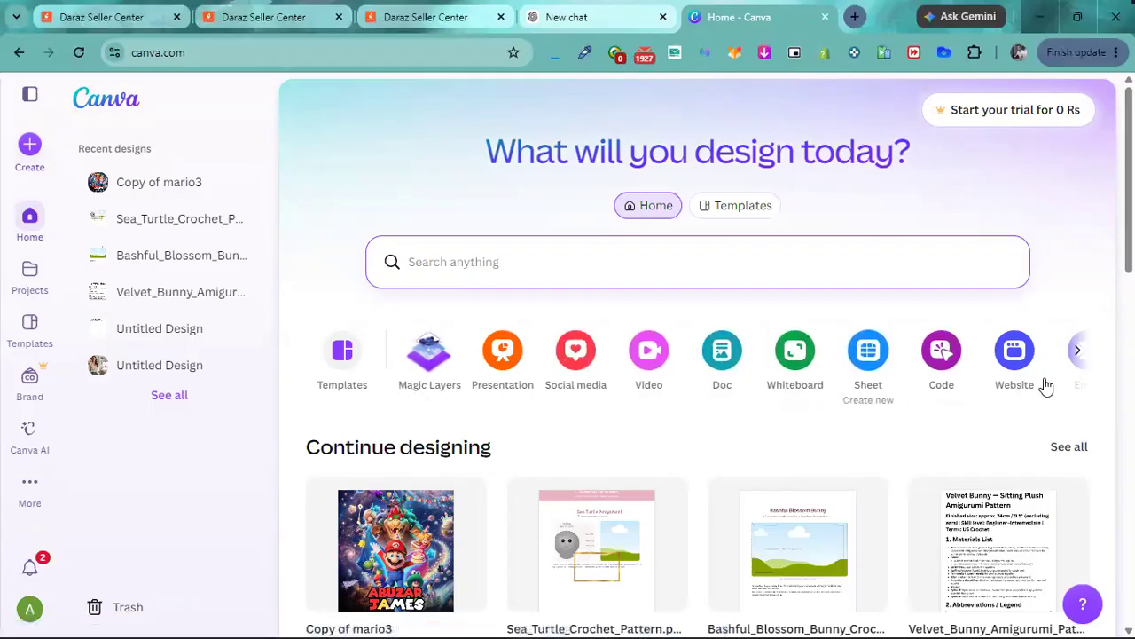
{"action": "left_click", "coordinate": [1078, 349]}
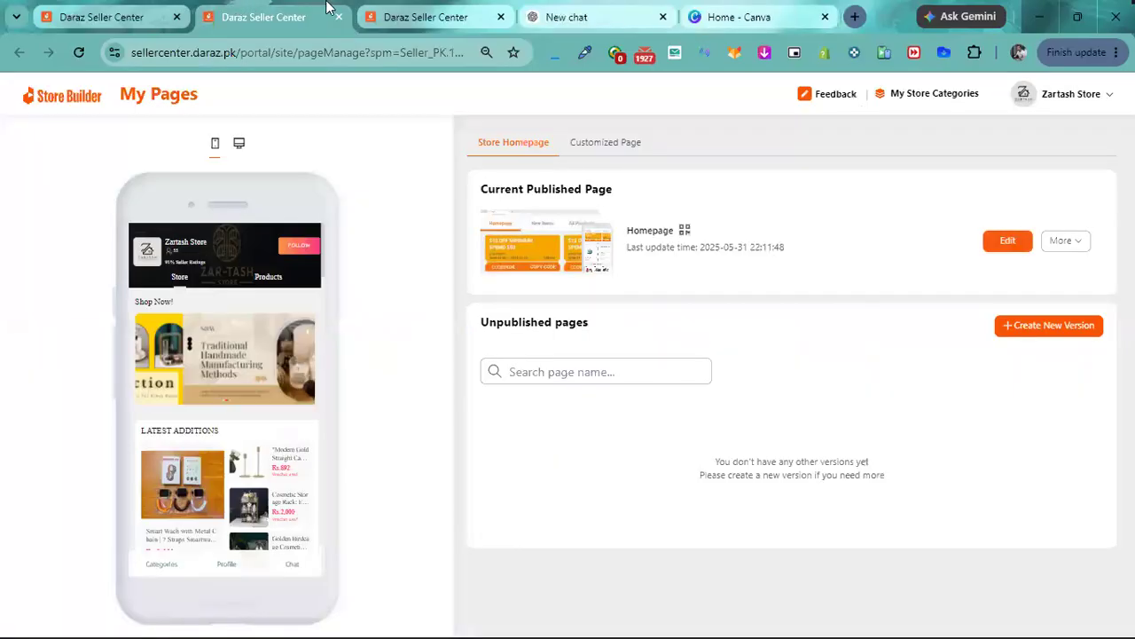
{"action": "left_click", "coordinate": [408, 13]}
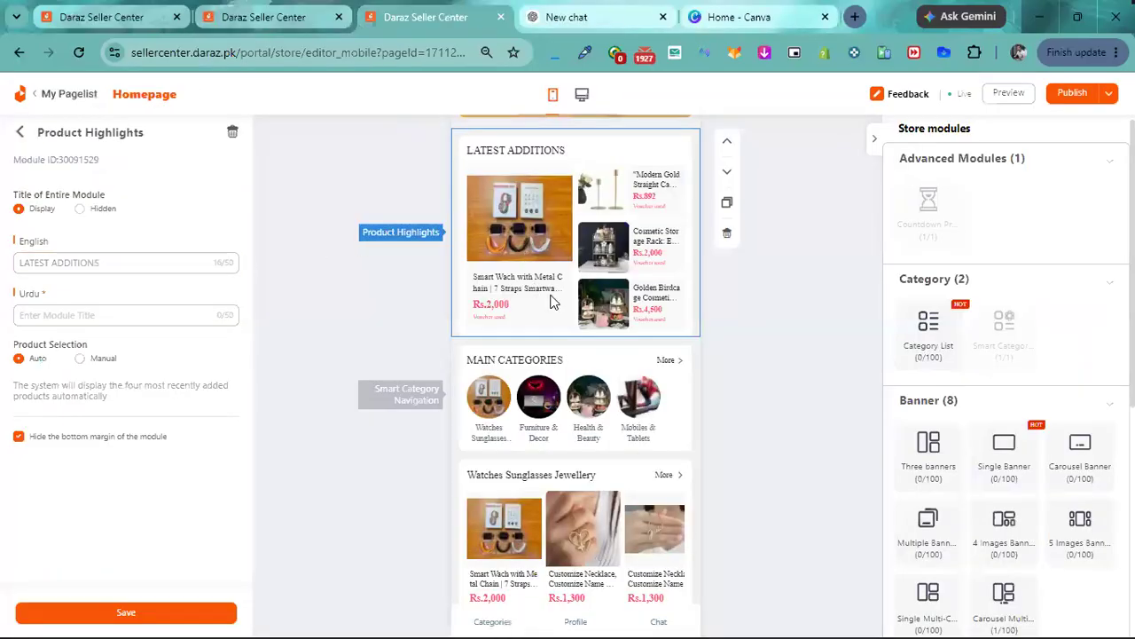
{"action": "scroll", "coordinate": [555, 301], "scroll_direction": "up", "scroll_amount": 5}
{"action": "left_click", "coordinate": [570, 234]}
{"action": "left_click", "coordinate": [526, 346]}
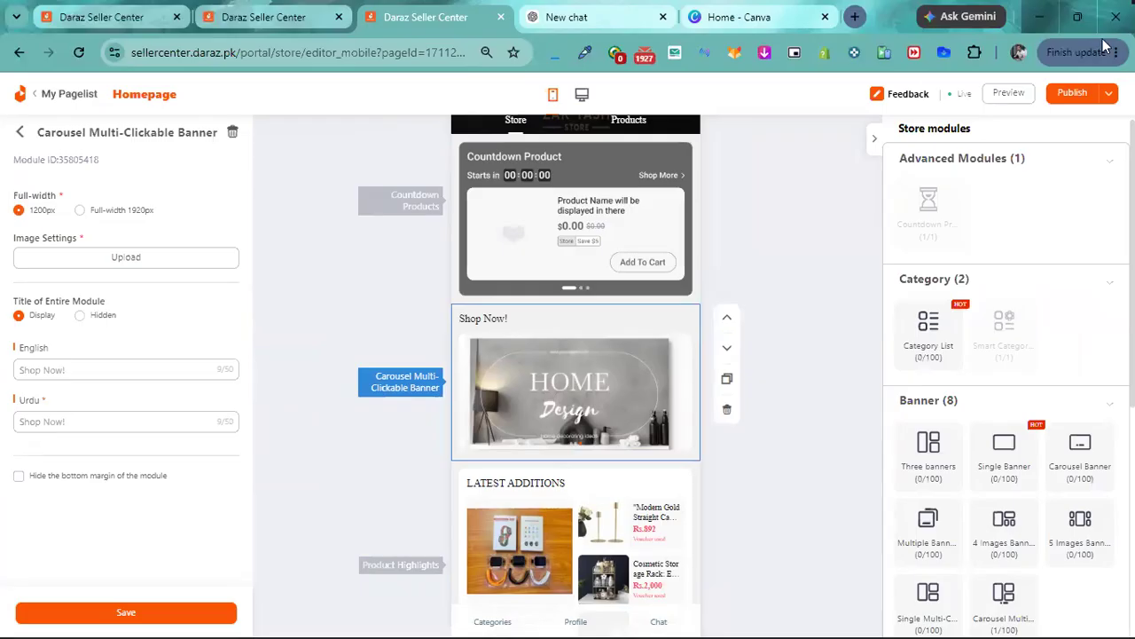
Step: Check the banner generation progress in ChatGPT, Canva's custom-size form, and the "Shop Now!" banner and sections below it in the Daraz editor
{"action": "left_click", "coordinate": [739, 17]}
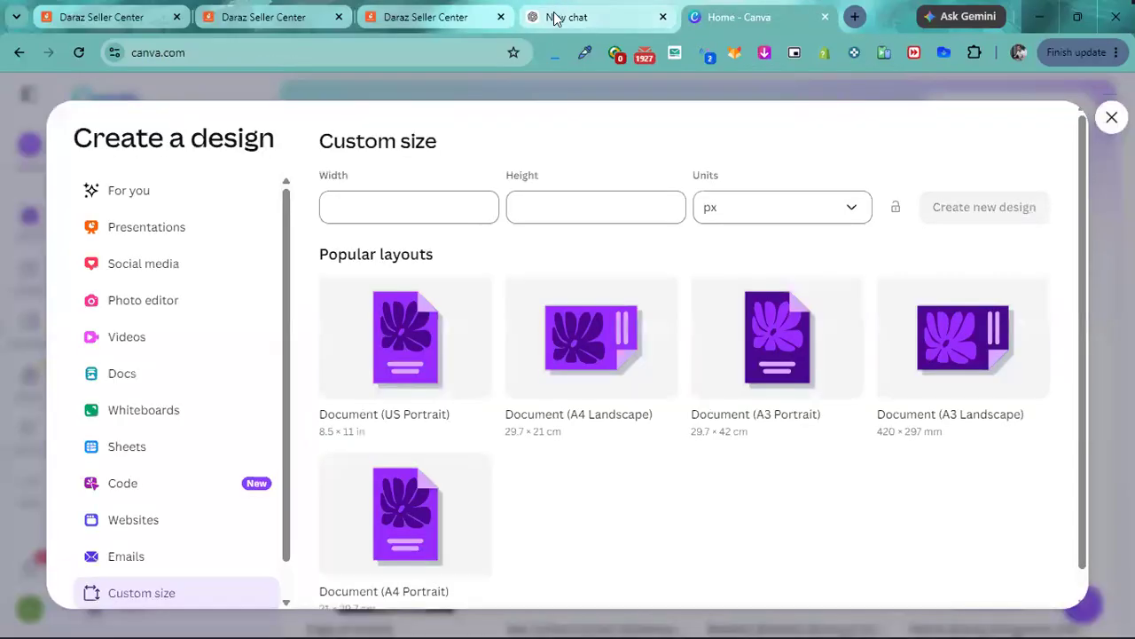
{"action": "left_click", "coordinate": [557, 17]}
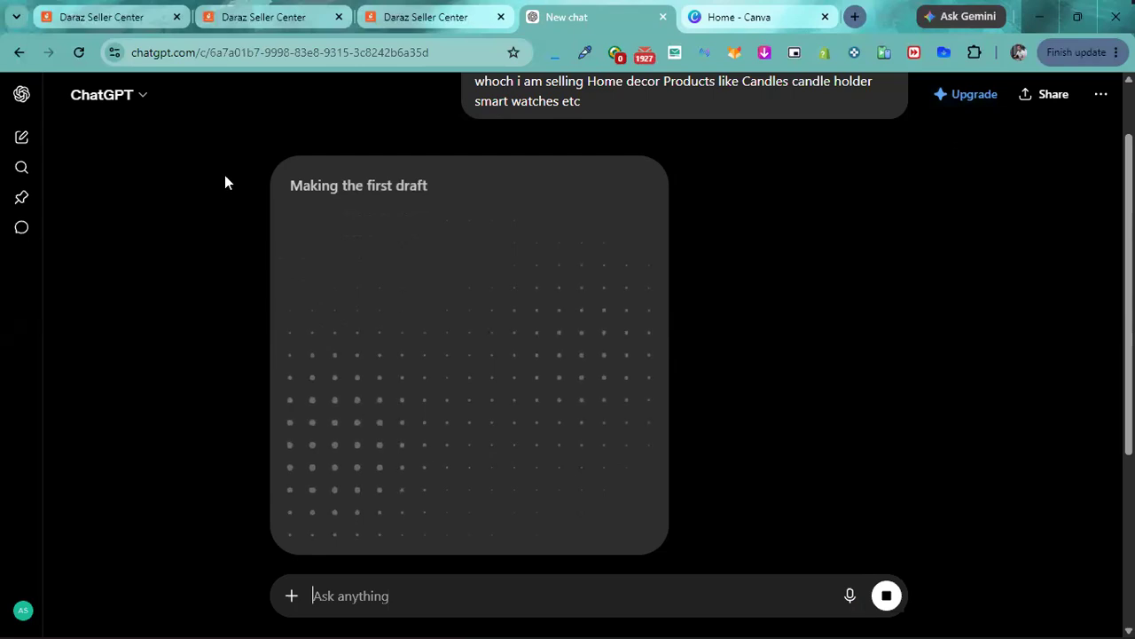
{"action": "left_click", "coordinate": [737, 10]}
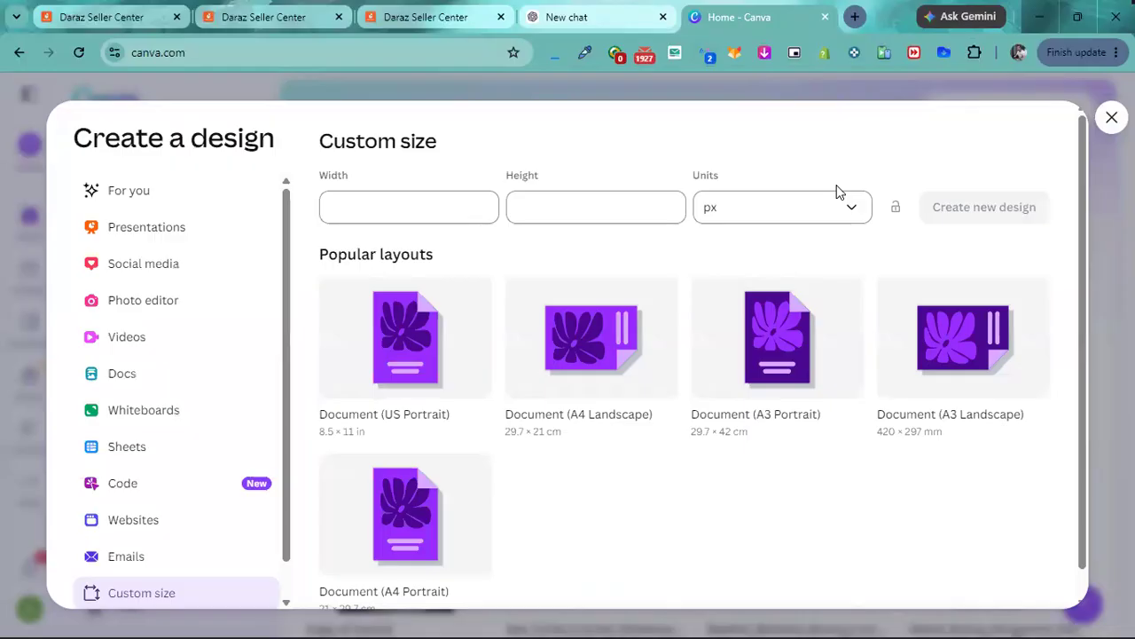
{"action": "left_click", "coordinate": [407, 7]}
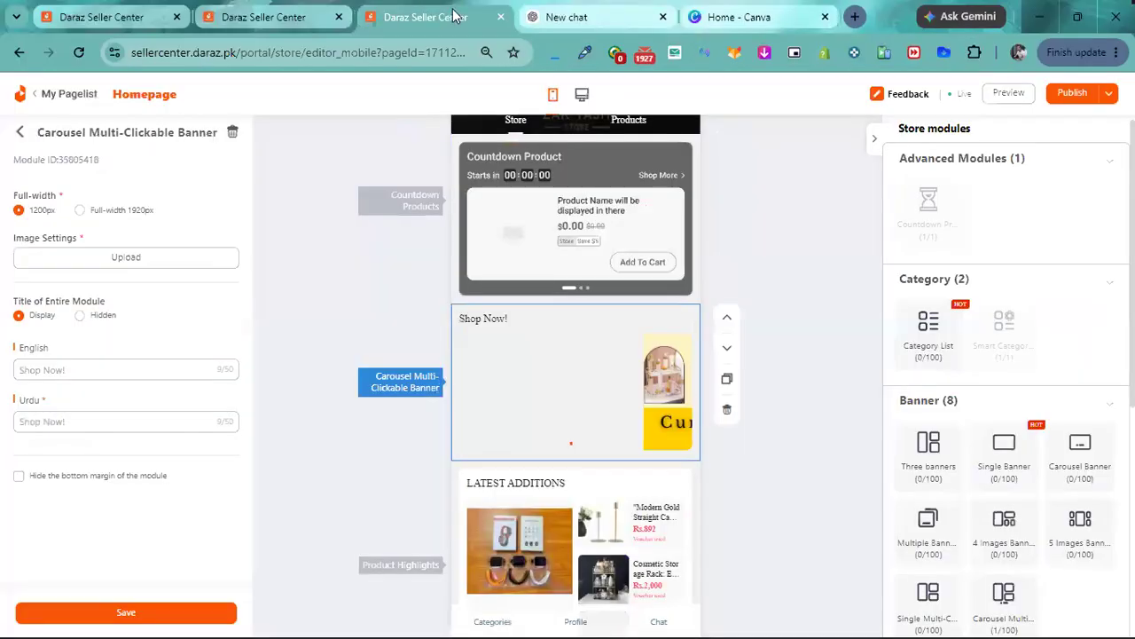
{"action": "left_click", "coordinate": [581, 22]}
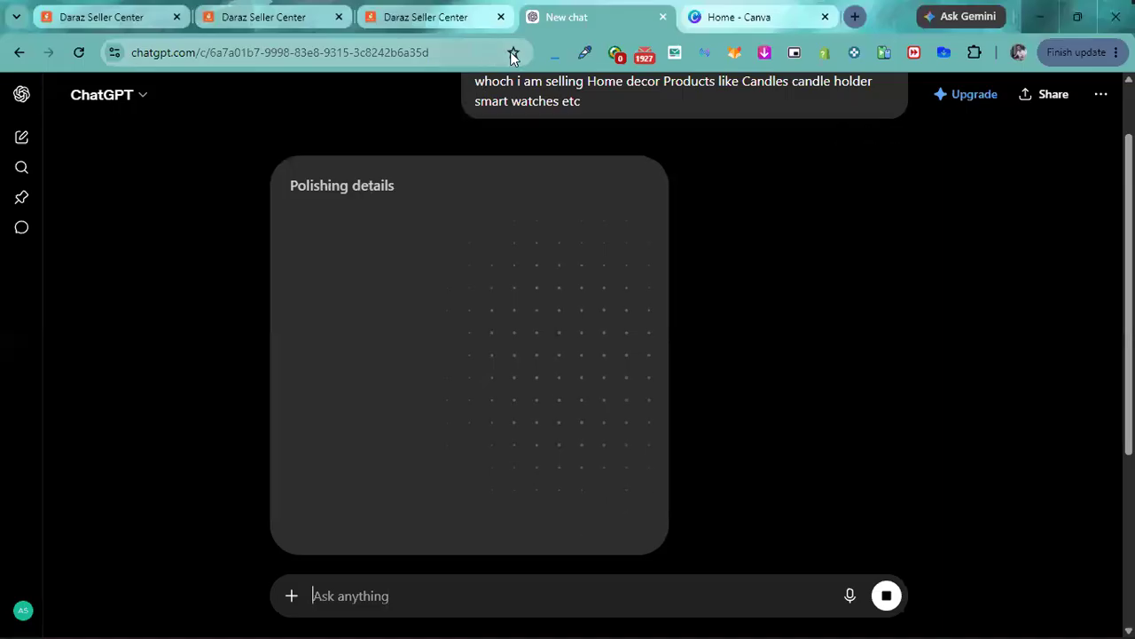
{"action": "left_click", "coordinate": [444, 11]}
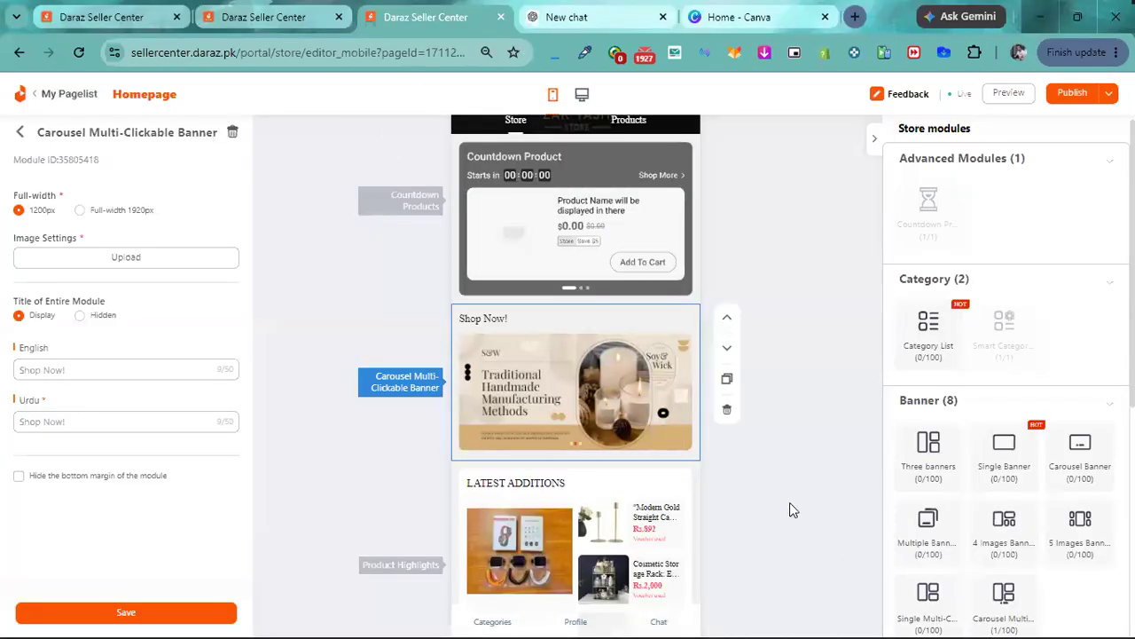
{"action": "scroll", "coordinate": [340, 233], "scroll_direction": "down", "scroll_amount": 3}
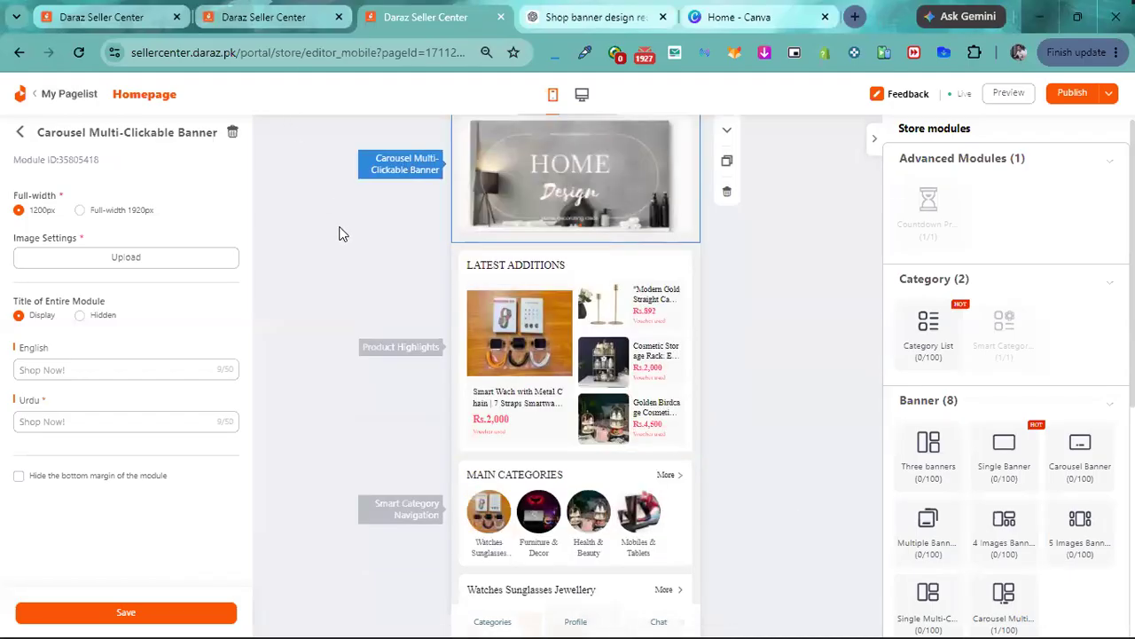